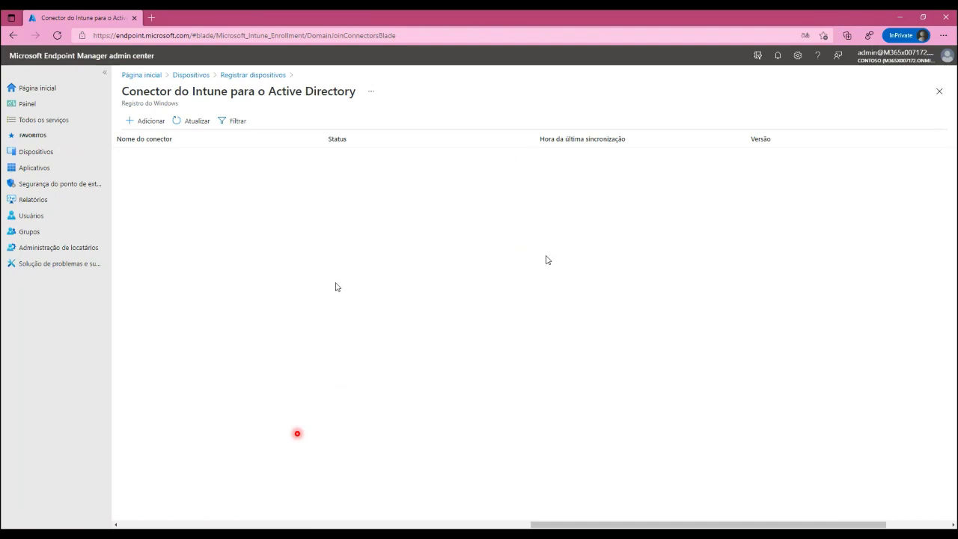
# - Download the on-premises Intune Connector for Active Directory and install it with ODJConnectorBootstrapper, accepting the license terms and the elevation request
pyautogui.click(154, 125)
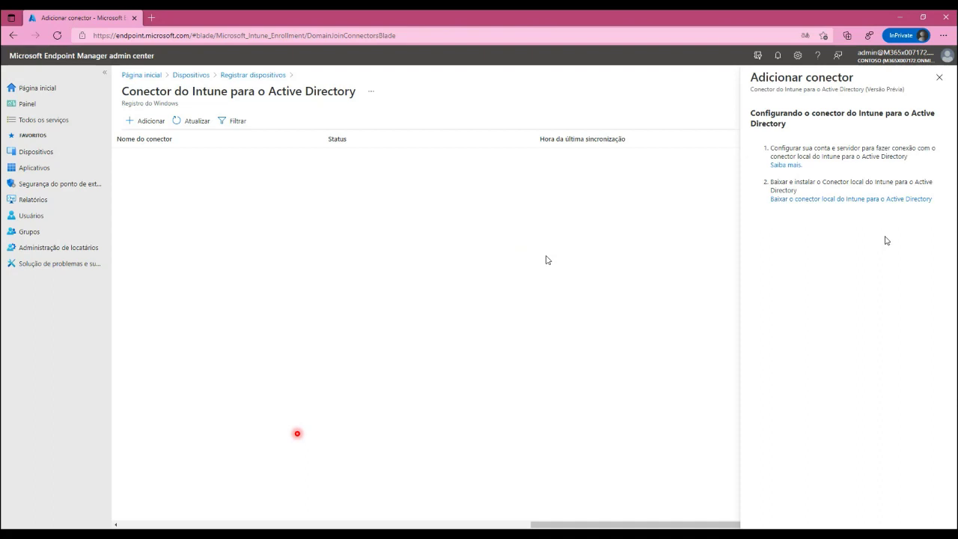
pyautogui.click(875, 200)
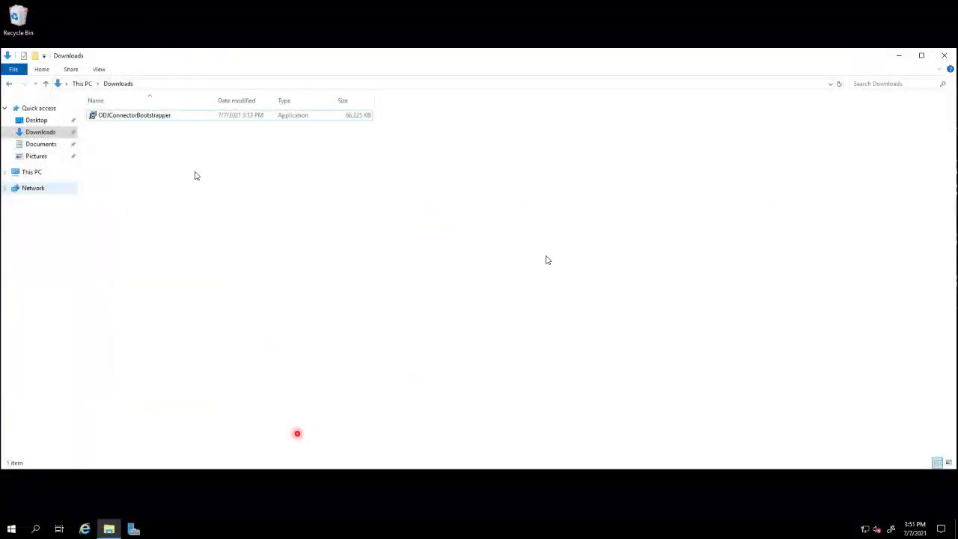
pyautogui.click(186, 116)
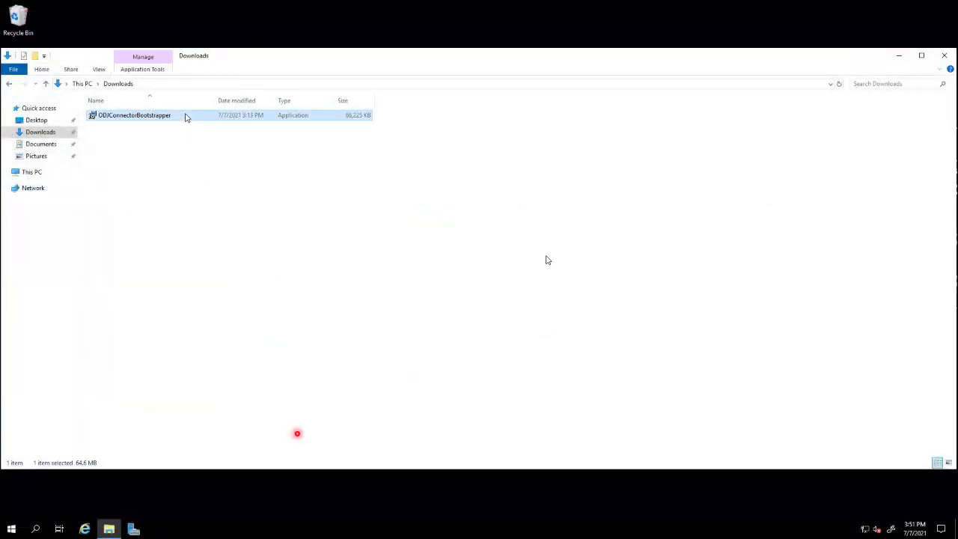
pyautogui.doubleClick(186, 116)
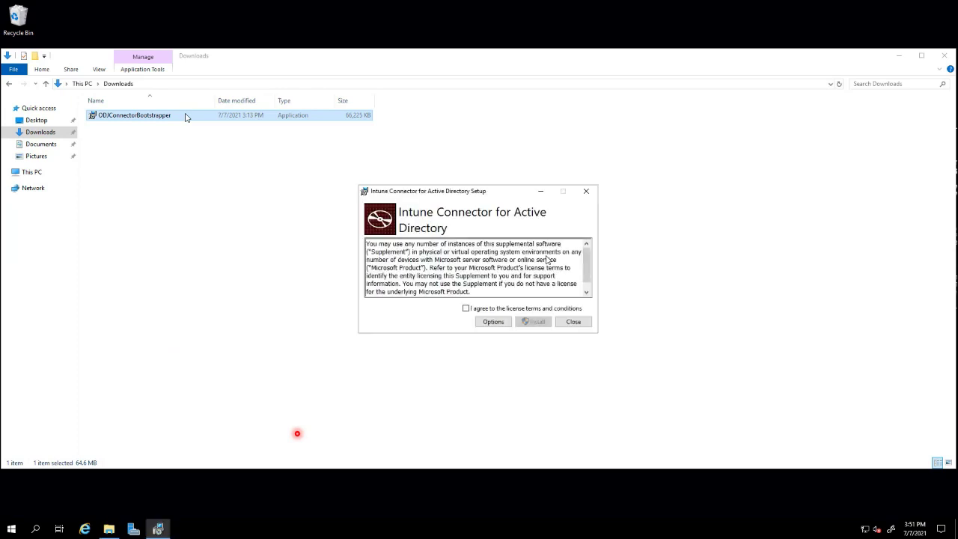
pyautogui.click(500, 311)
pyautogui.click(536, 321)
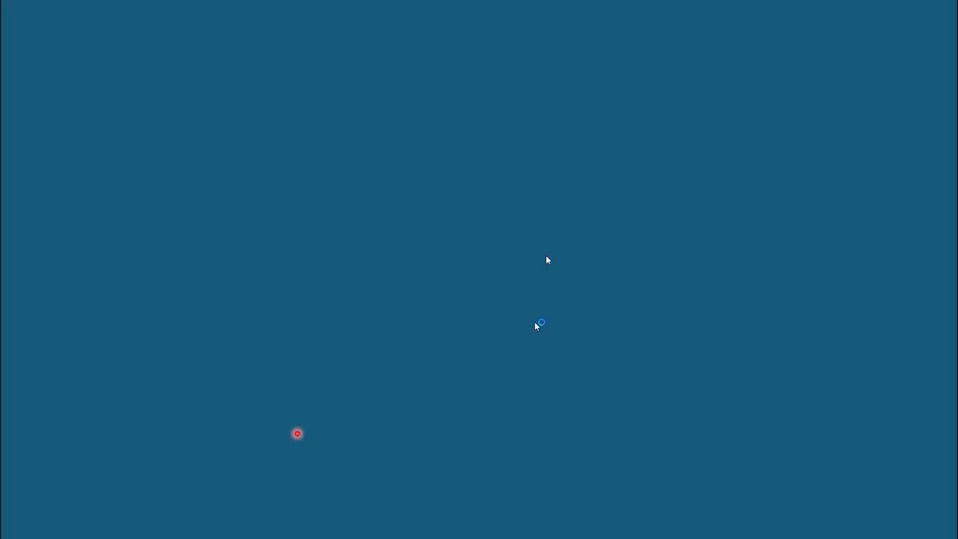
pyautogui.click(440, 334)
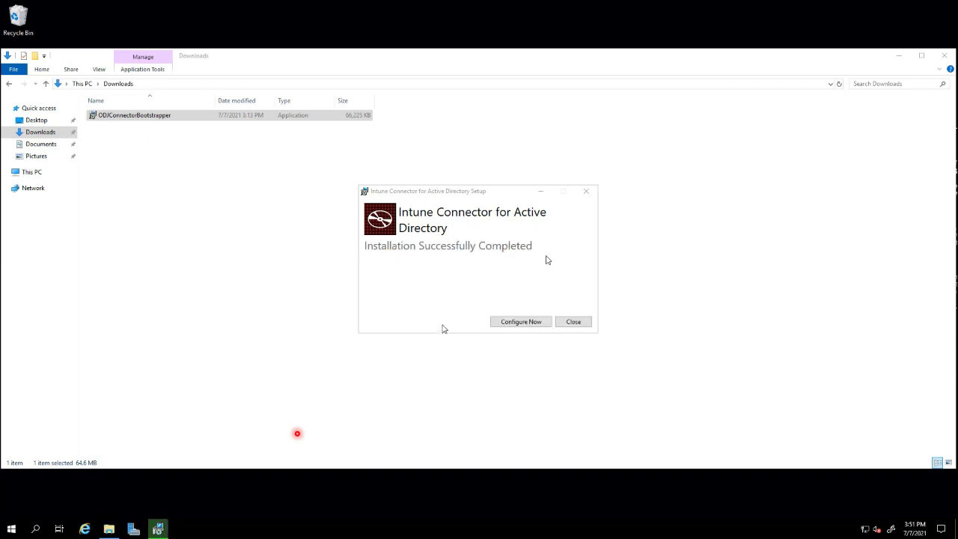
# - Configure the installed connector and enroll it by signing in with the administrator's e-mail and password, choosing to stay signed in
pyautogui.click(516, 321)
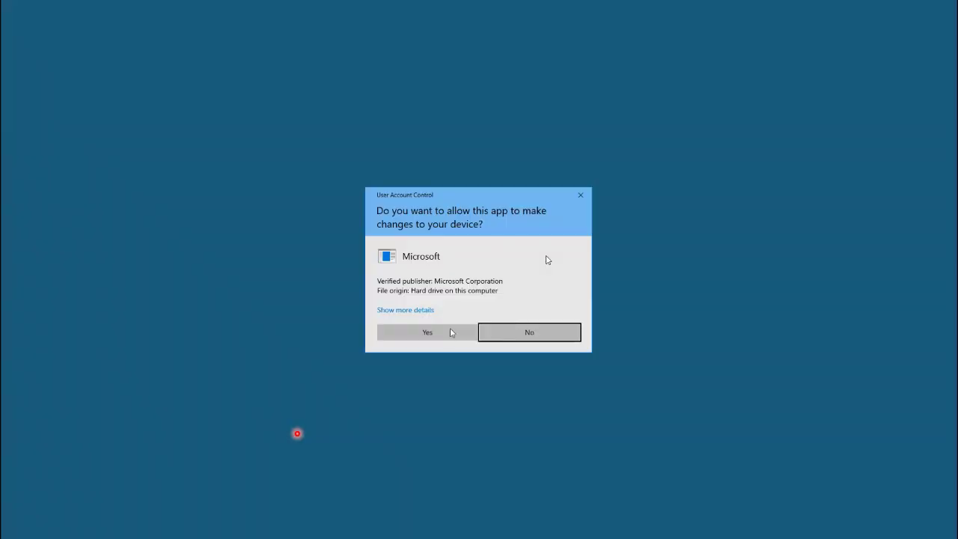
pyautogui.click(447, 333)
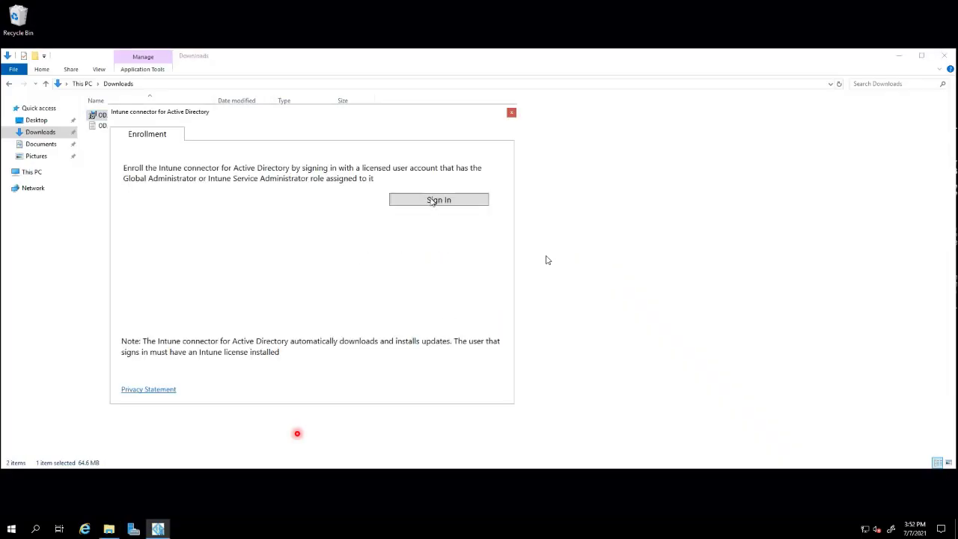
pyautogui.click(432, 201)
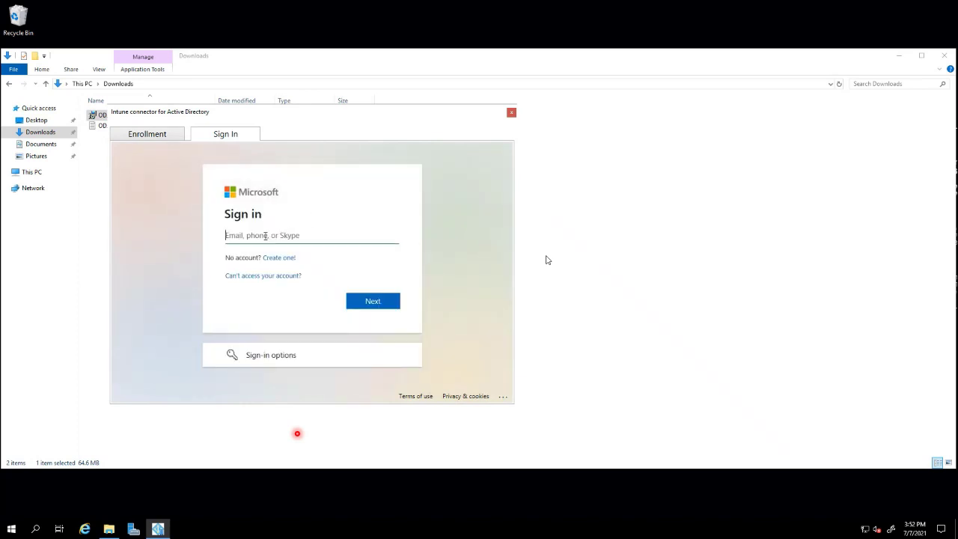
pyautogui.hotkey('ctrl', 'v')
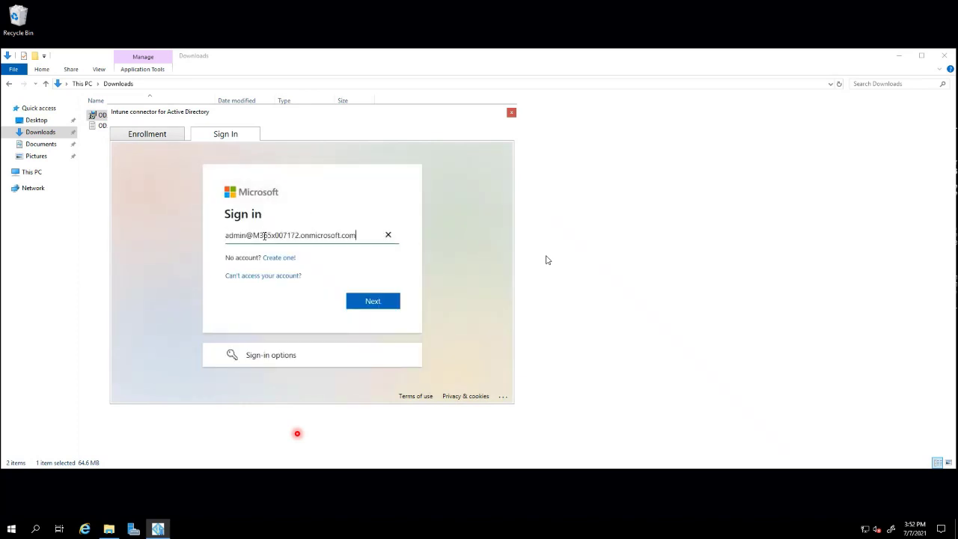
pyautogui.click(374, 301)
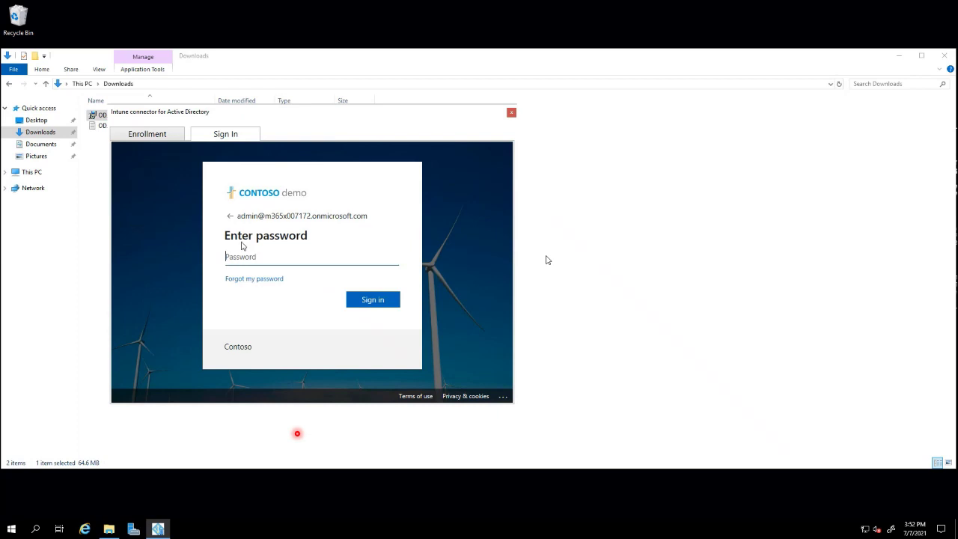
pyautogui.hotkey('ctrl', 'v')
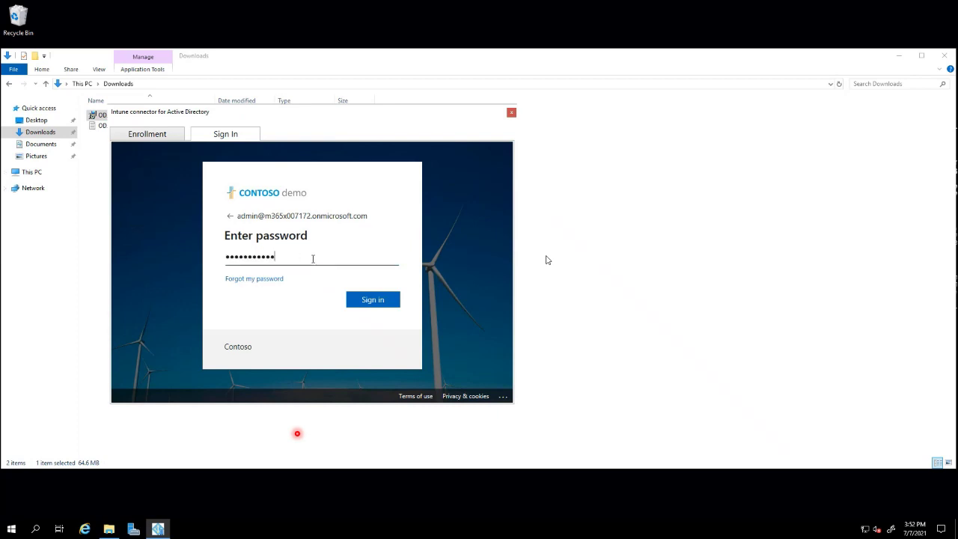
pyautogui.click(381, 298)
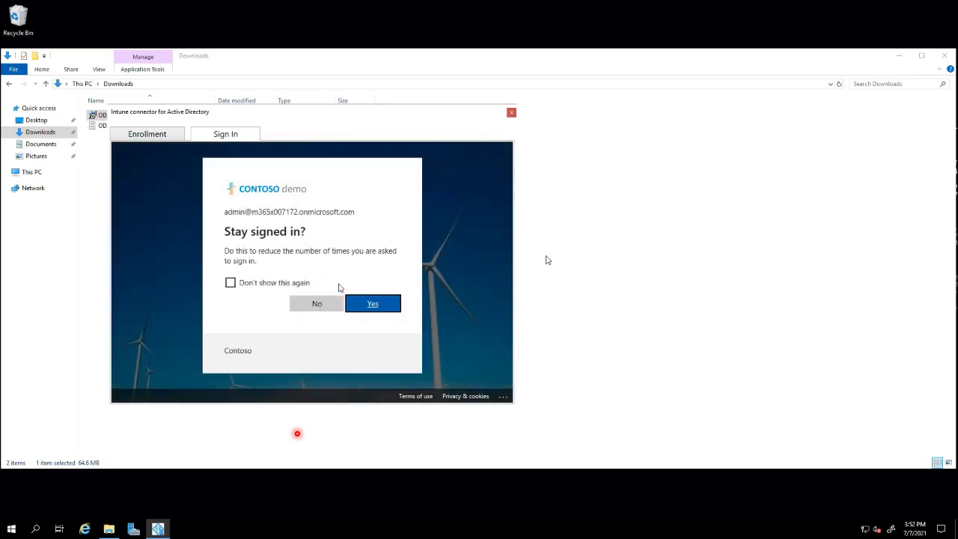
pyautogui.click(370, 306)
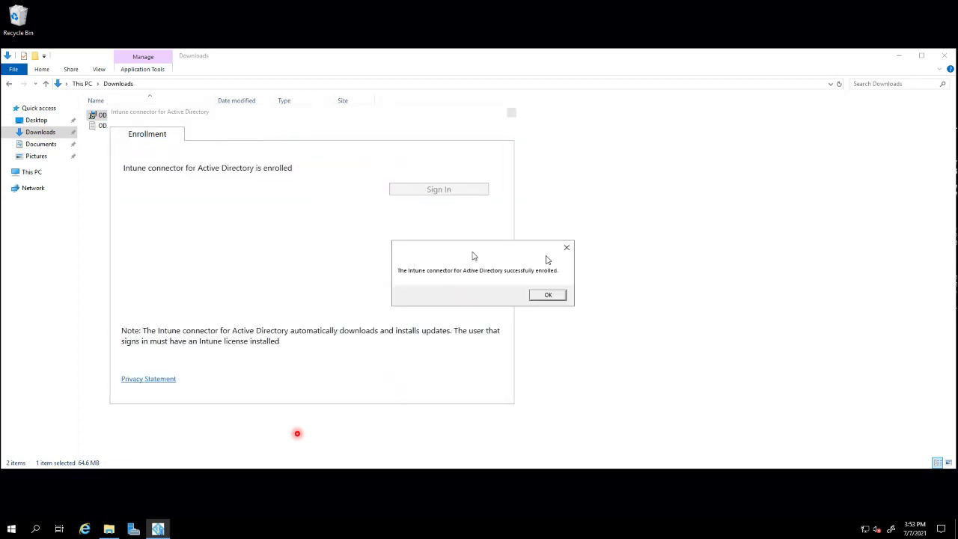
pyautogui.moveTo(472, 256); pyautogui.dragTo(276, 254)
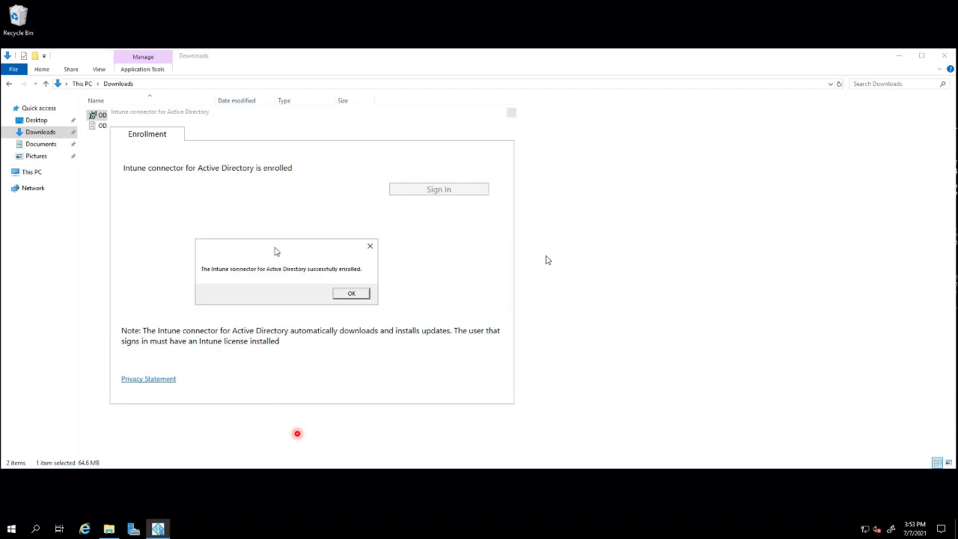
pyautogui.click(361, 294)
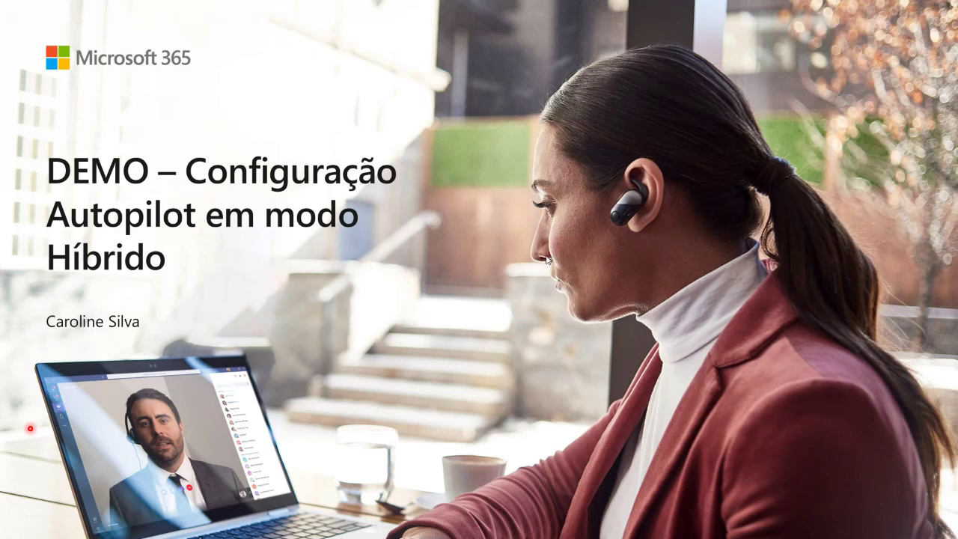
# - Switch to the Endpoint Manager admin center and examine the DC01 connector's status, last sync time and version under Intune Connector for Active Directory
pyautogui.hotkey('alt', 'Tab')
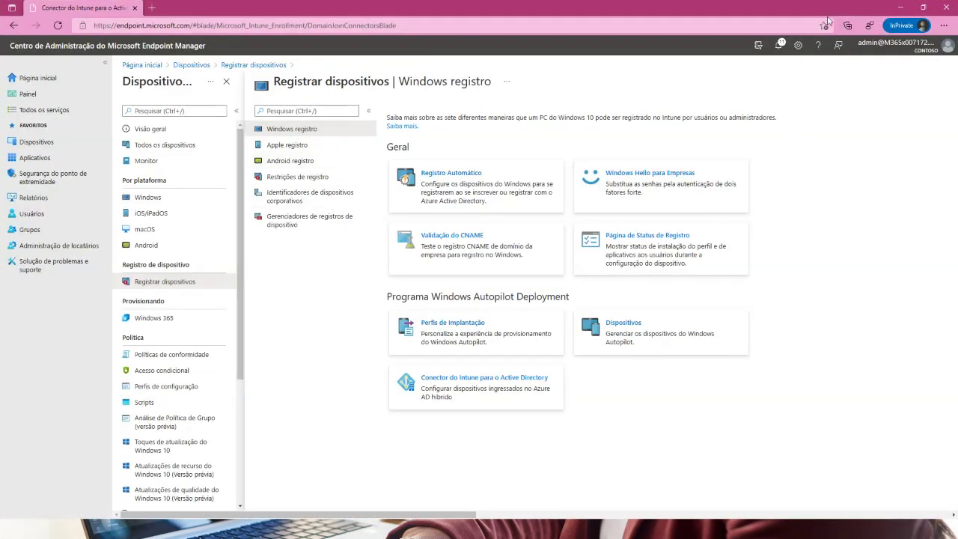
pyautogui.click(449, 380)
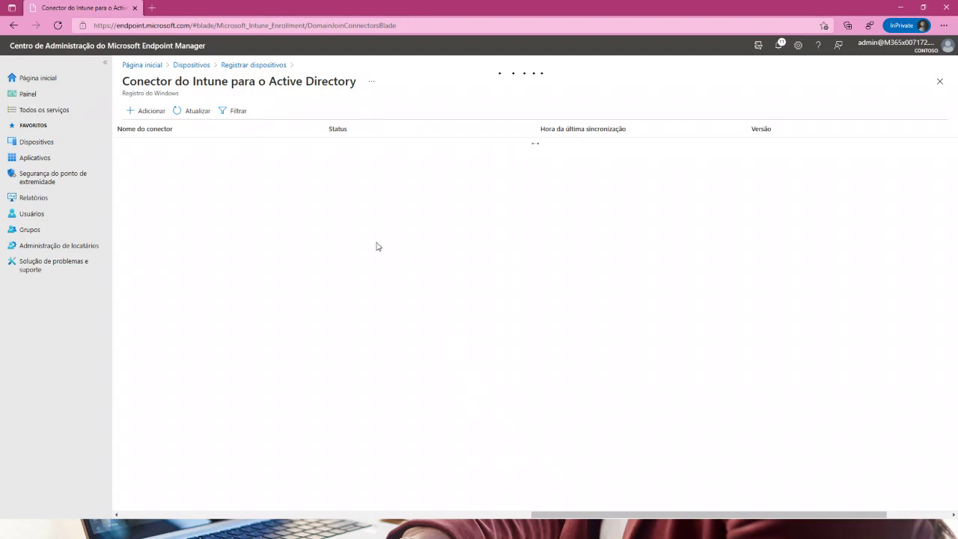
pyautogui.click(127, 146)
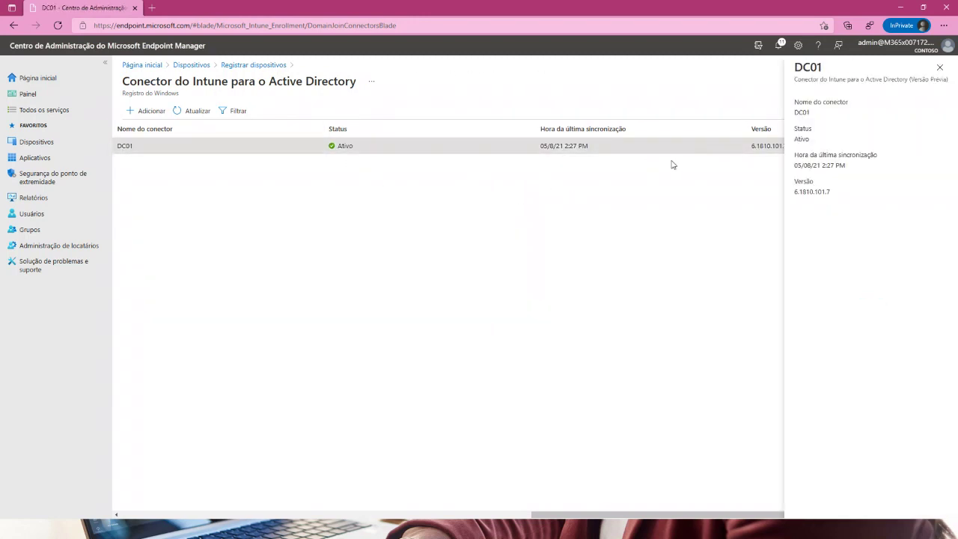
pyautogui.moveTo(794, 153); pyautogui.dragTo(849, 166)
pyautogui.click(849, 166)
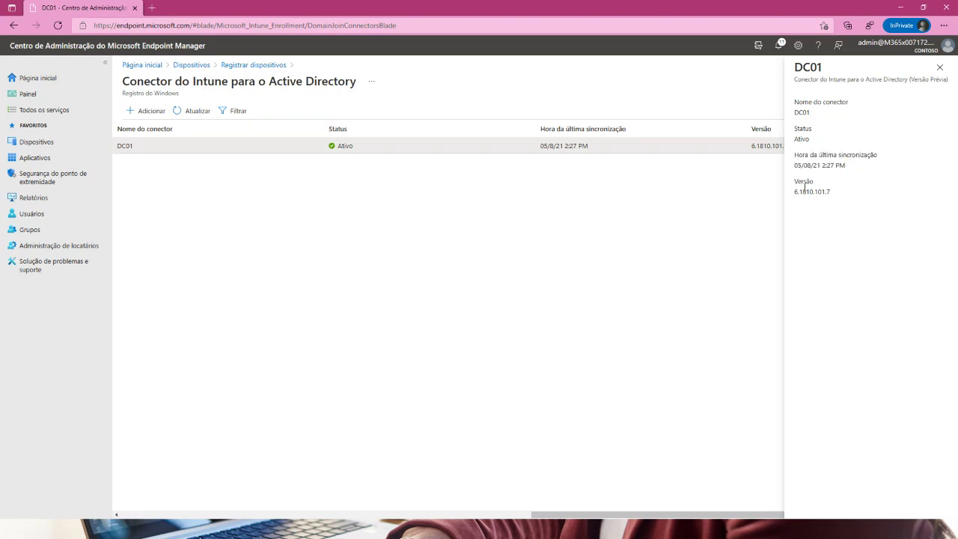
pyautogui.moveTo(795, 66); pyautogui.dragTo(822, 68)
pyautogui.click(823, 68)
pyautogui.moveTo(795, 67); pyautogui.dragTo(823, 68)
pyautogui.click(825, 69)
pyautogui.moveTo(819, 81); pyautogui.dragTo(911, 78)
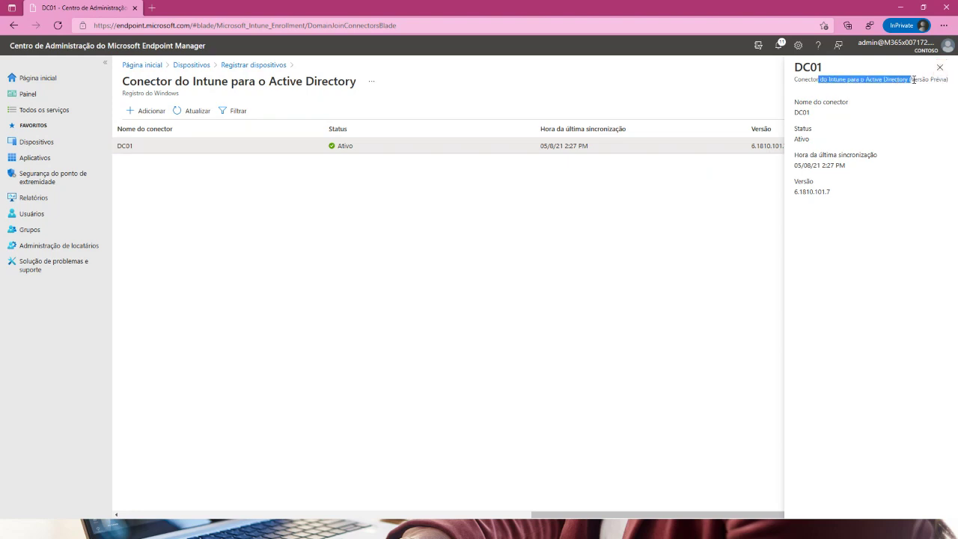
pyautogui.click(914, 79)
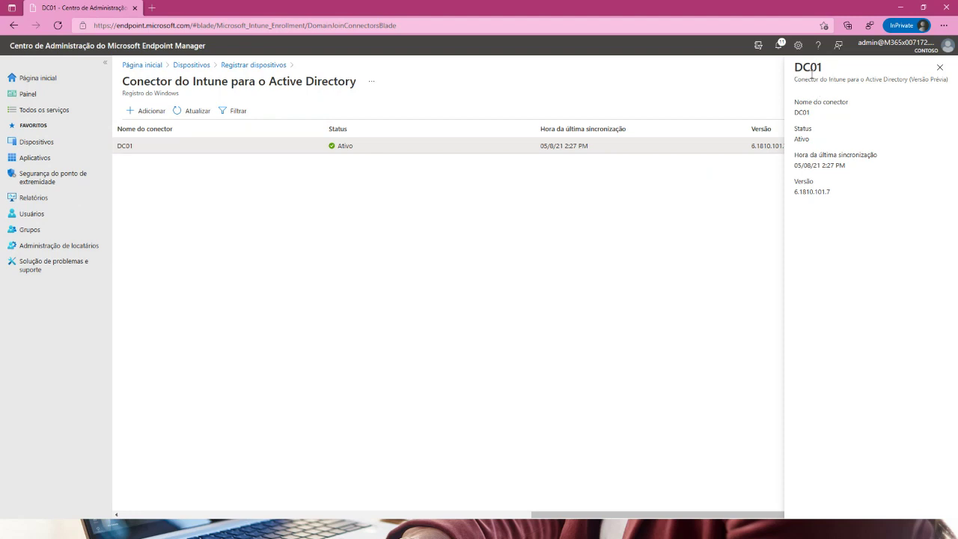
pyautogui.click(940, 68)
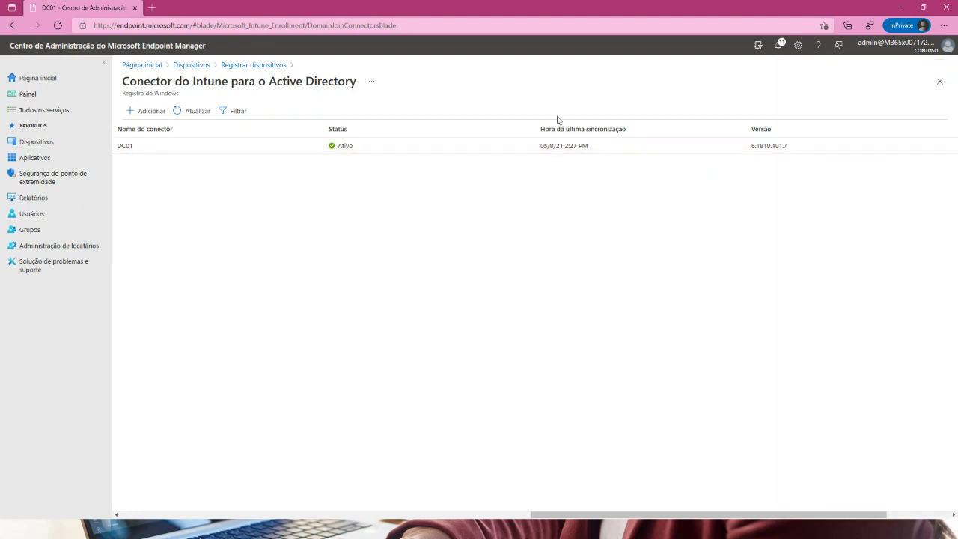
pyautogui.click(339, 152)
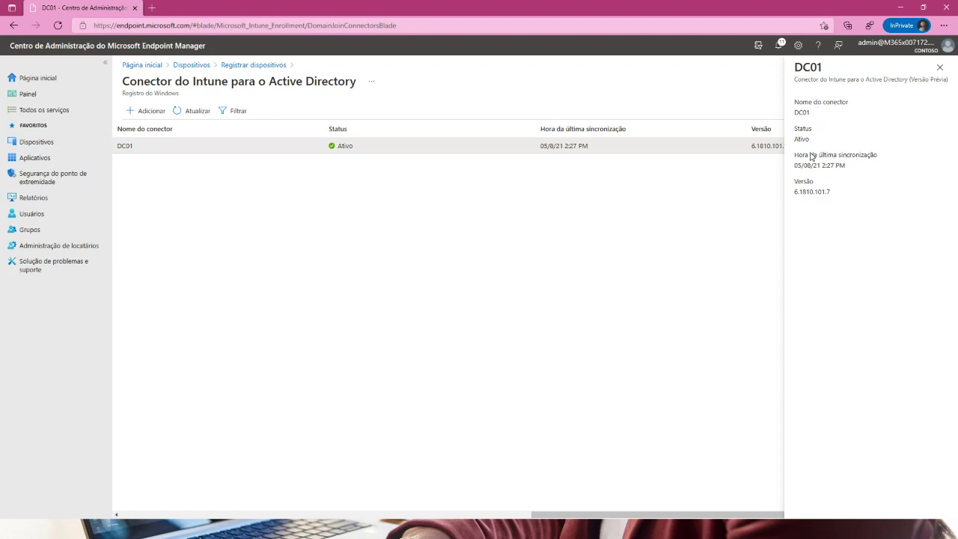
pyautogui.click(940, 67)
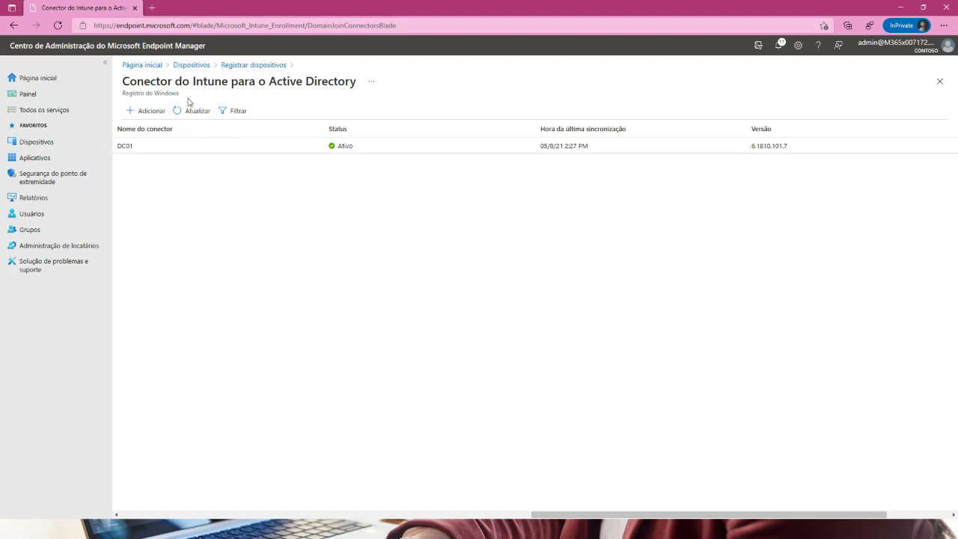
# - Go to the Windows Autopilot deployment profiles under device enrollment and copy the existing profile's name
pyautogui.click(98, 143)
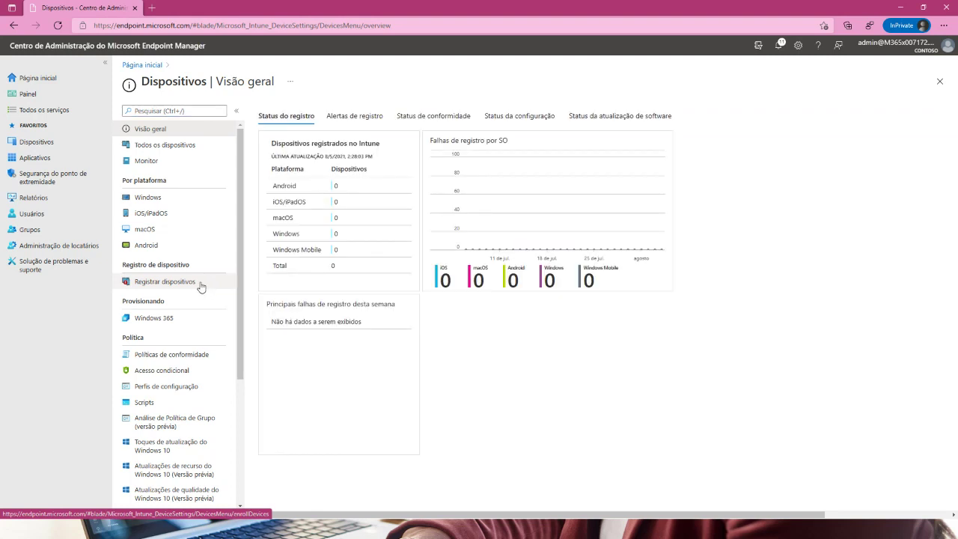
pyautogui.click(201, 282)
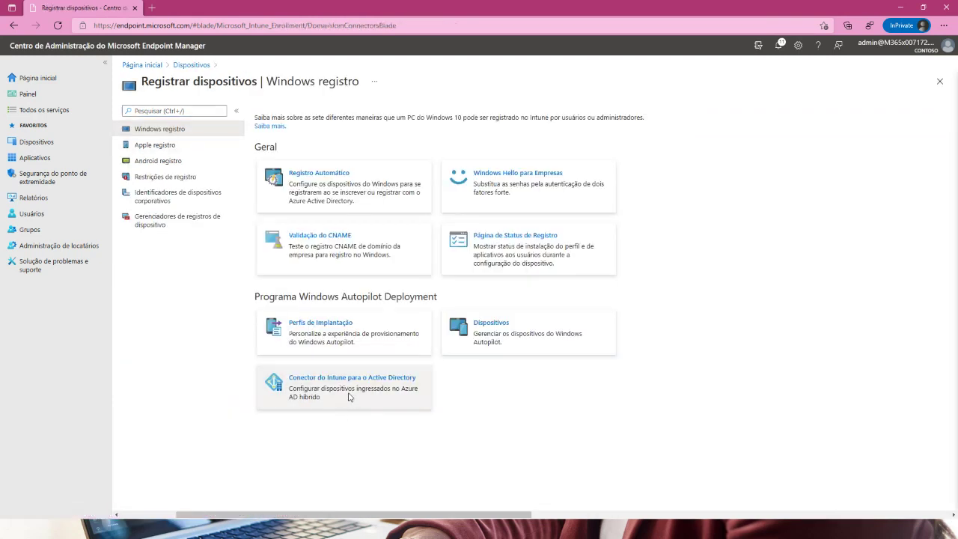
pyautogui.click(349, 396)
pyautogui.click(236, 69)
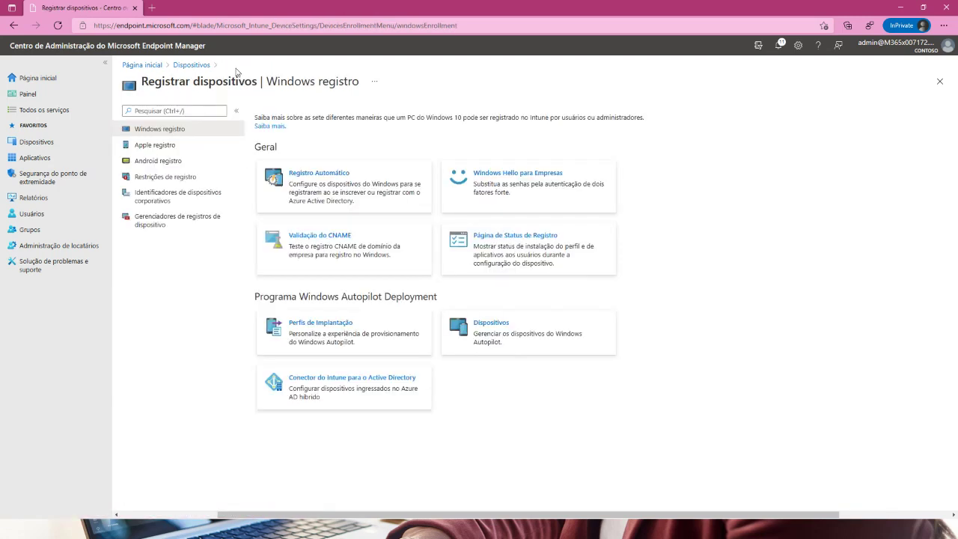
pyautogui.click(364, 327)
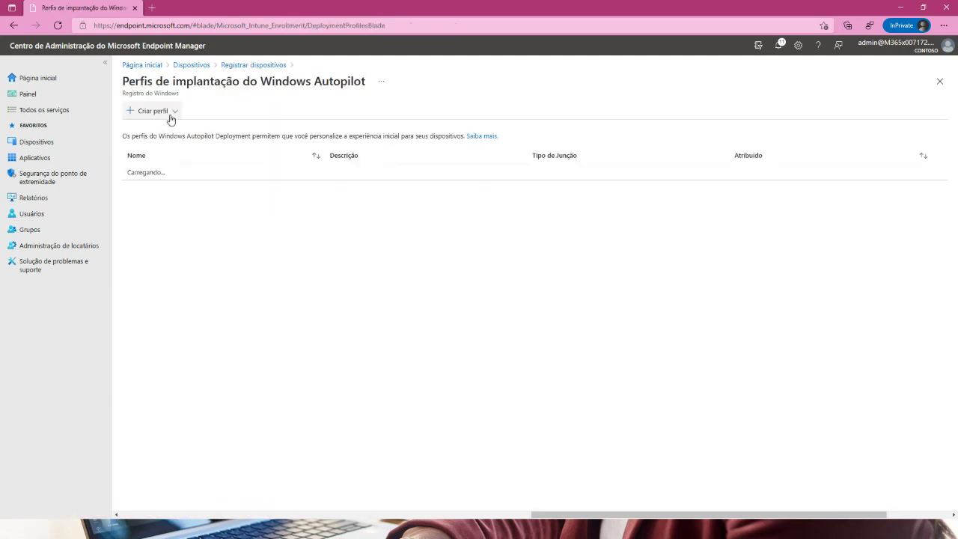
pyautogui.moveTo(134, 81); pyautogui.dragTo(342, 82)
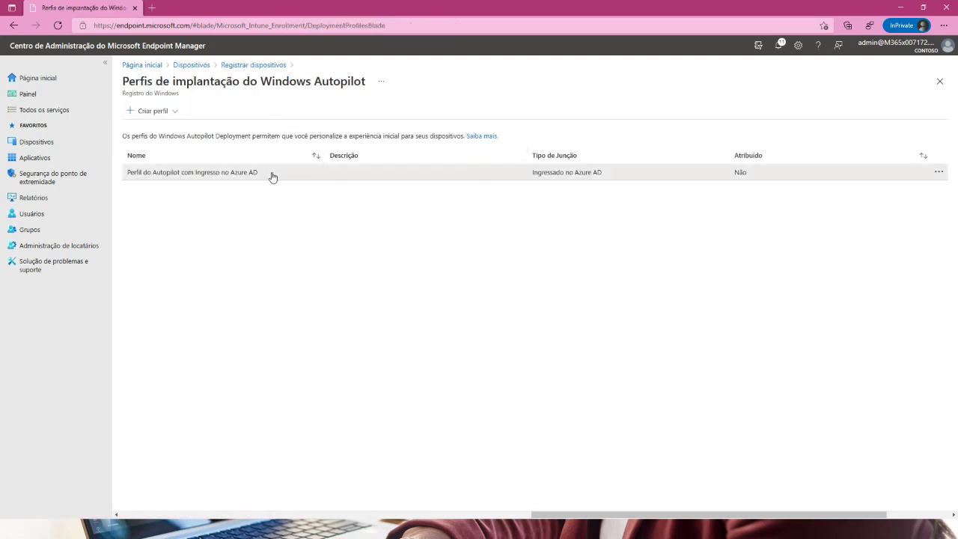
pyautogui.moveTo(272, 177); pyautogui.dragTo(128, 181)
pyautogui.hotkey('ctrl', 'c')
pyautogui.click(221, 219)
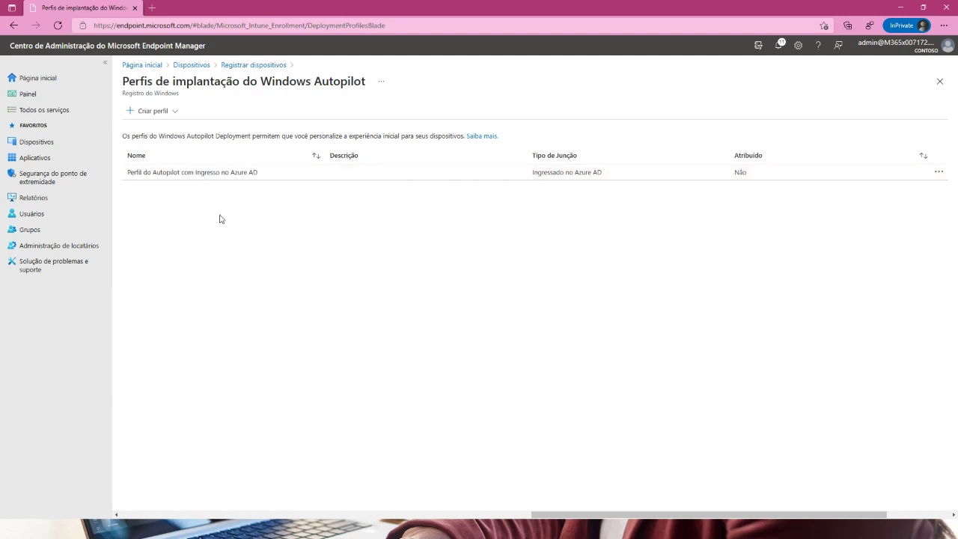
# - Start a new Windows PC deployment profile and name it "Perfil do Autopilot com Ingresso no Azure AD híbrido"
pyautogui.click(171, 112)
pyautogui.click(172, 127)
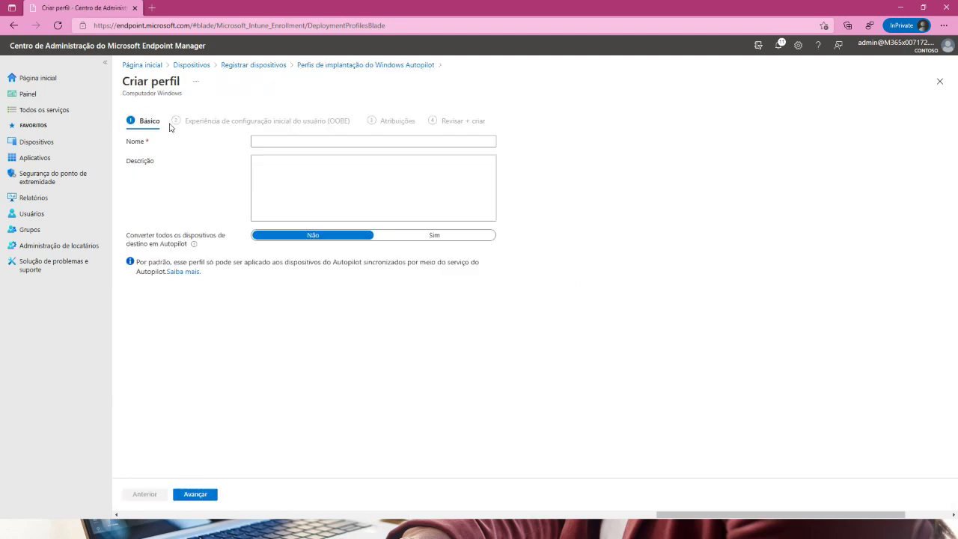
pyautogui.click(303, 142)
pyautogui.hotkey('ctrl', 'v')
pyautogui.moveTo(281, 142); pyautogui.dragTo(389, 142)
pyautogui.click(427, 144)
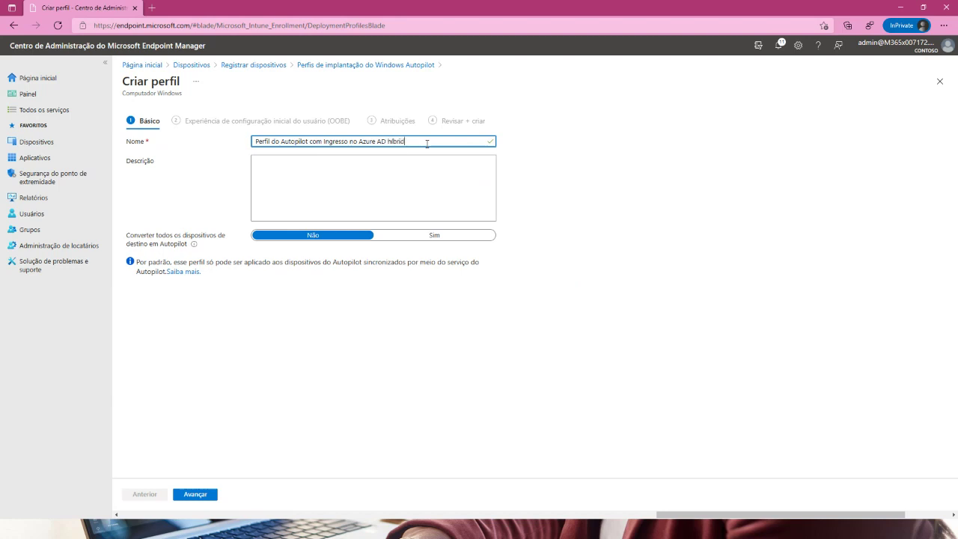
# - Set the profile's out-of-box experience to join devices as "Ingressado no Azure AD híbrido" and continue to the assignments
pyautogui.click(207, 497)
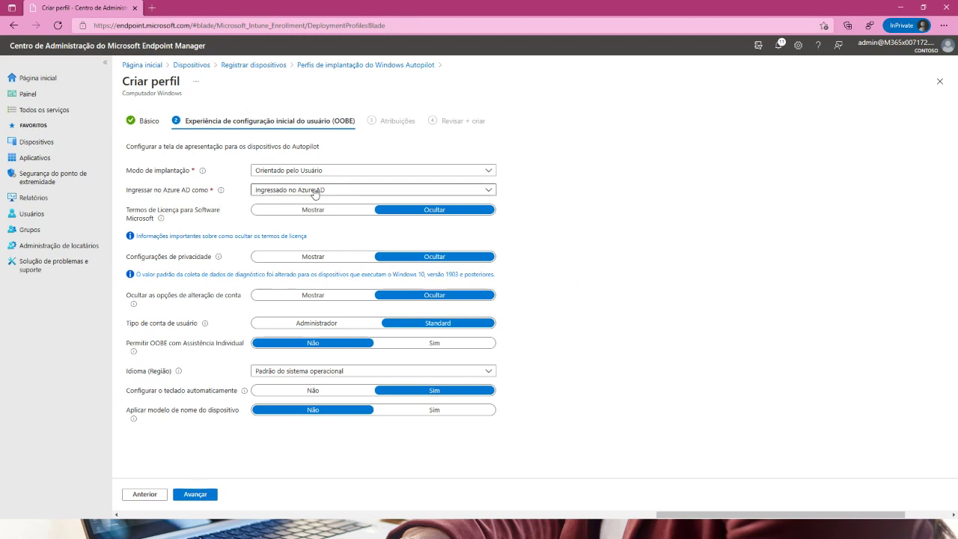
pyautogui.click(325, 191)
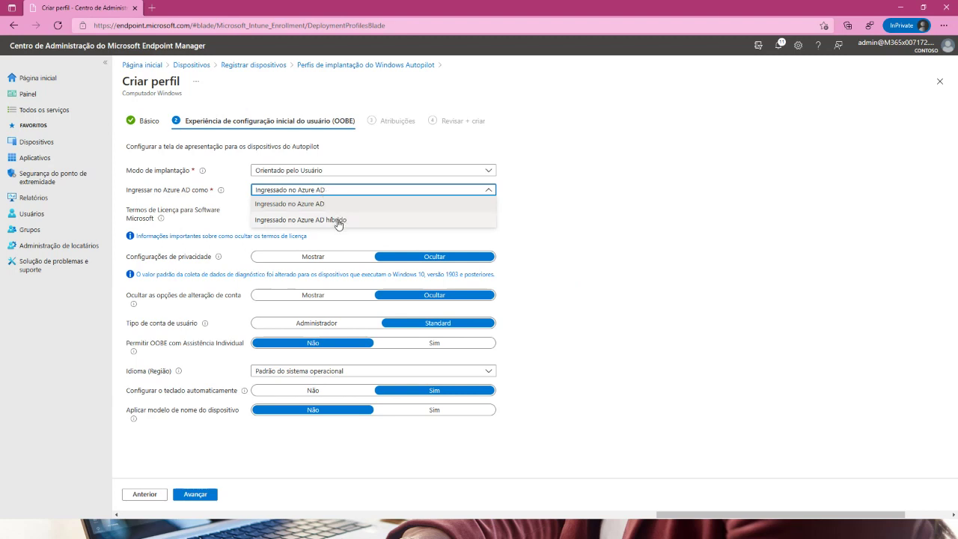
pyautogui.click(312, 221)
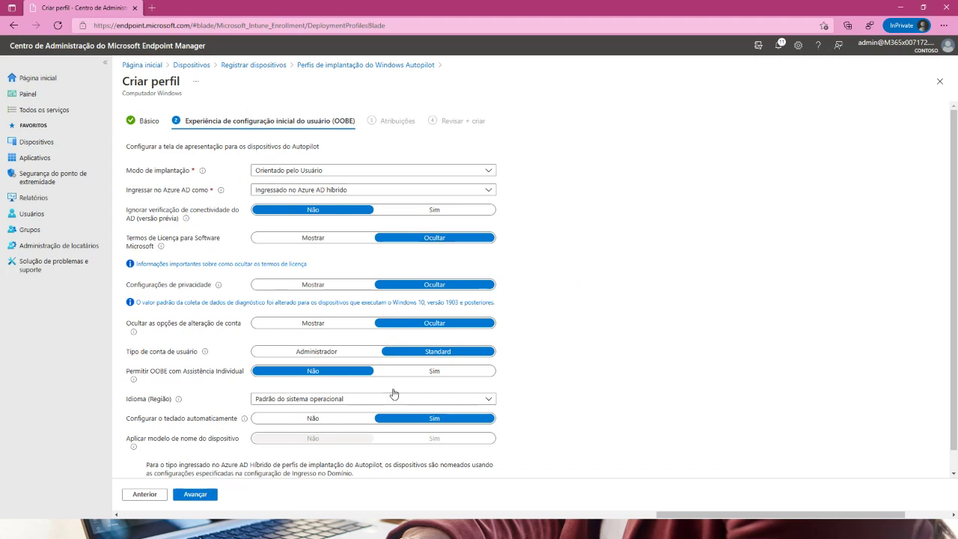
pyautogui.click(196, 494)
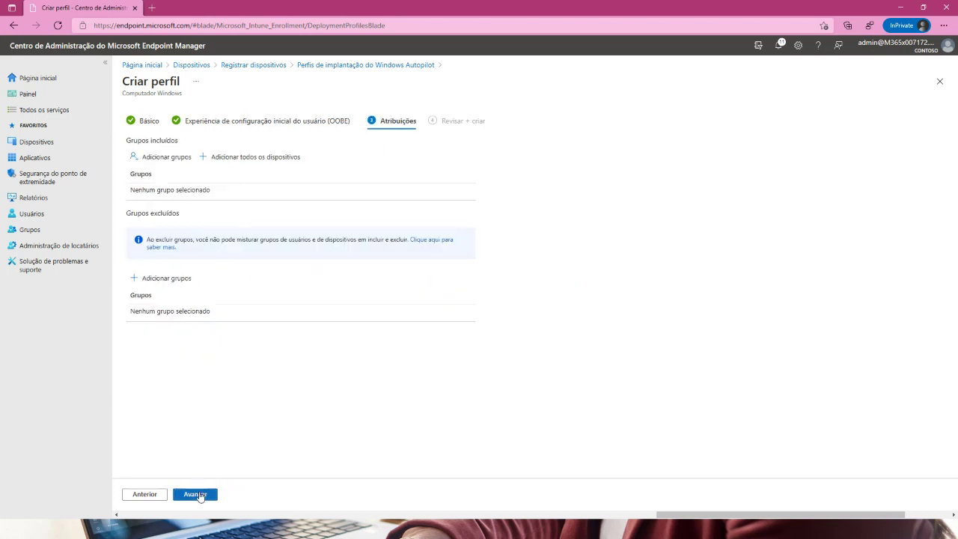
# - Include the Autopilot-Híbrido group in the profile's assignments and create the deployment profile
pyautogui.click(172, 157)
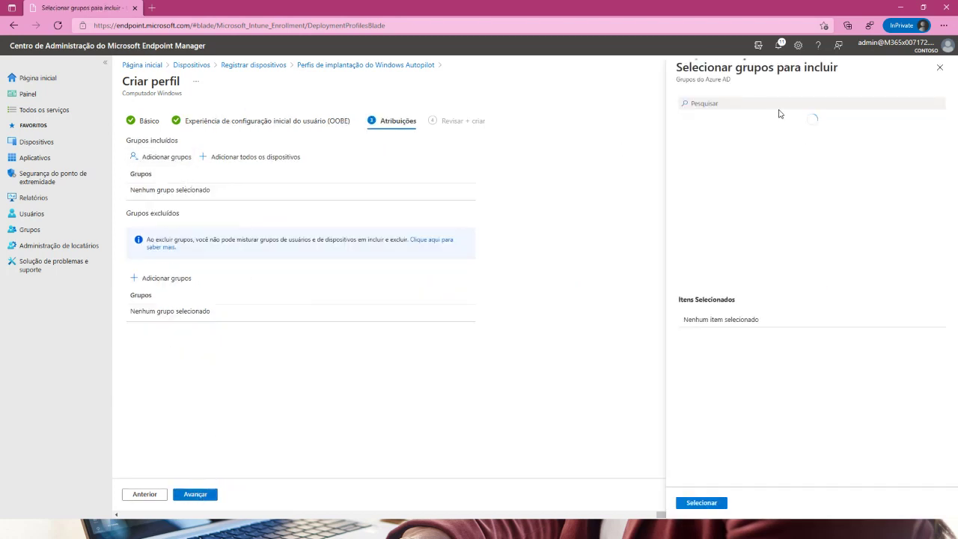
pyautogui.click(718, 104)
pyautogui.write('a')
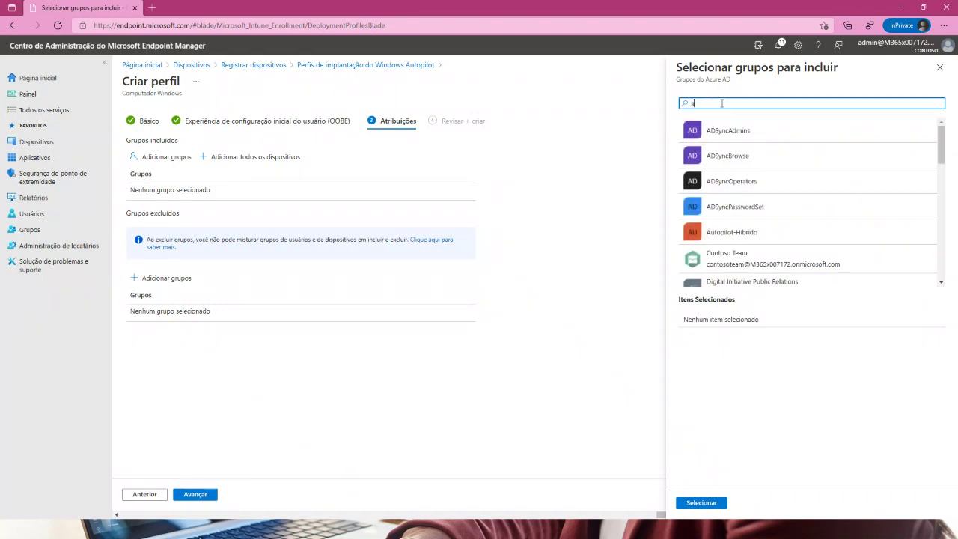
pyautogui.write('utopilot')
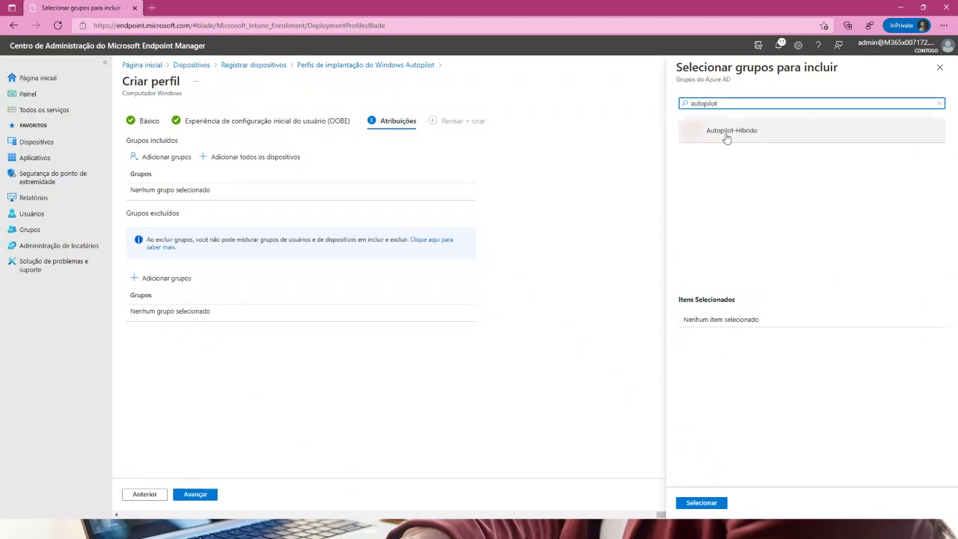
pyautogui.click(727, 135)
pyautogui.click(701, 502)
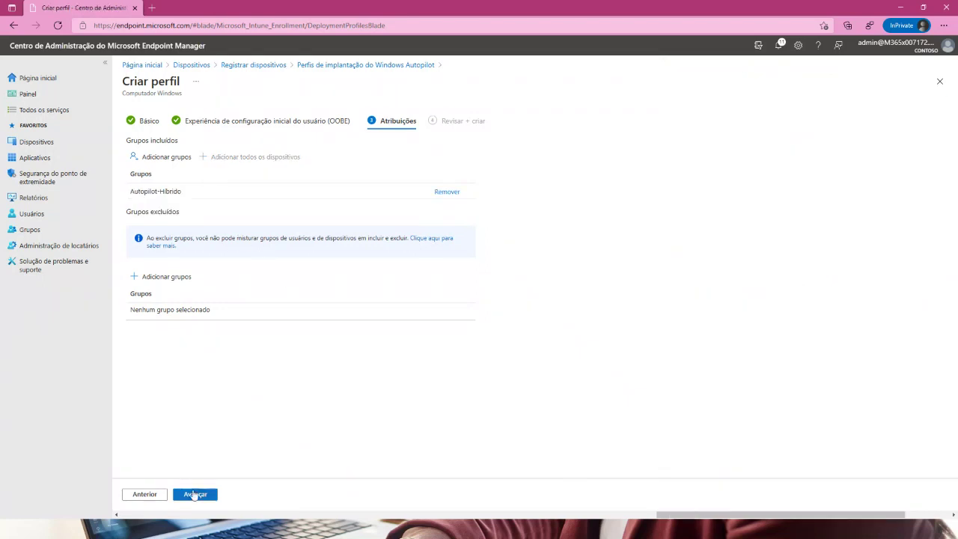
pyautogui.click(194, 494)
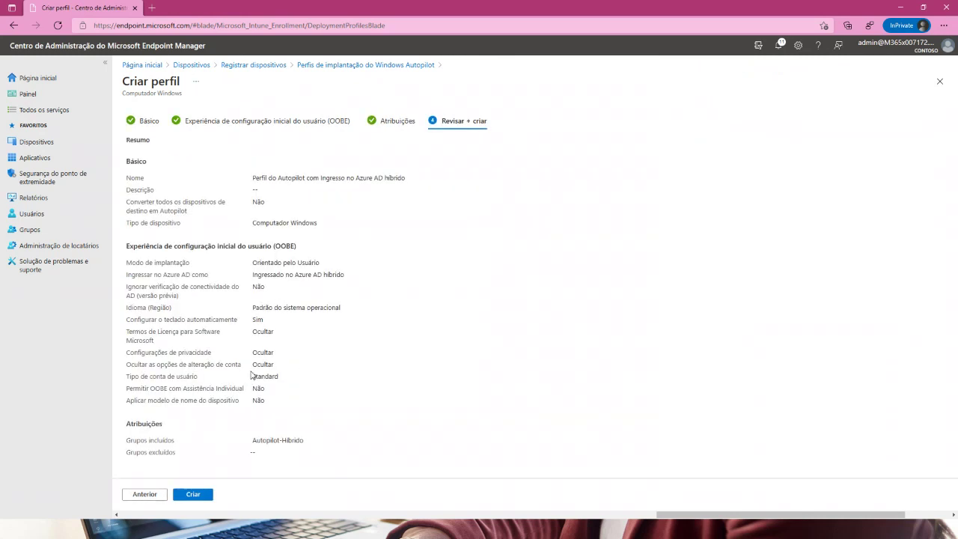
pyautogui.click(205, 497)
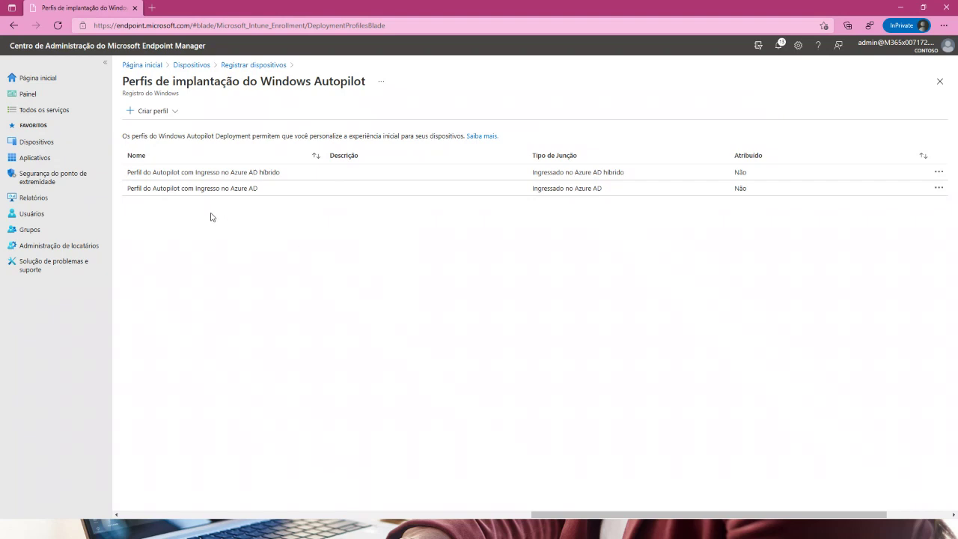
# - Go to the list of device configuration profiles
pyautogui.click(69, 145)
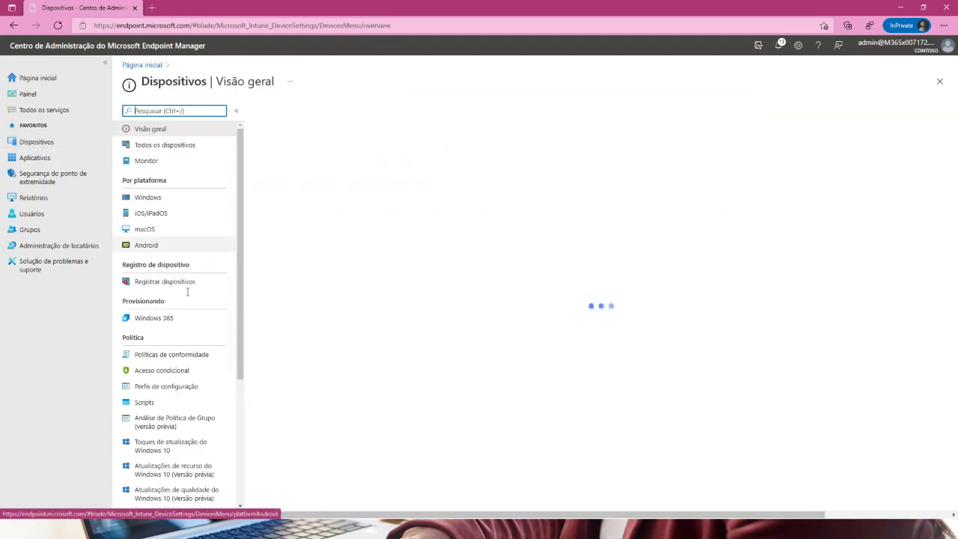
pyautogui.click(188, 391)
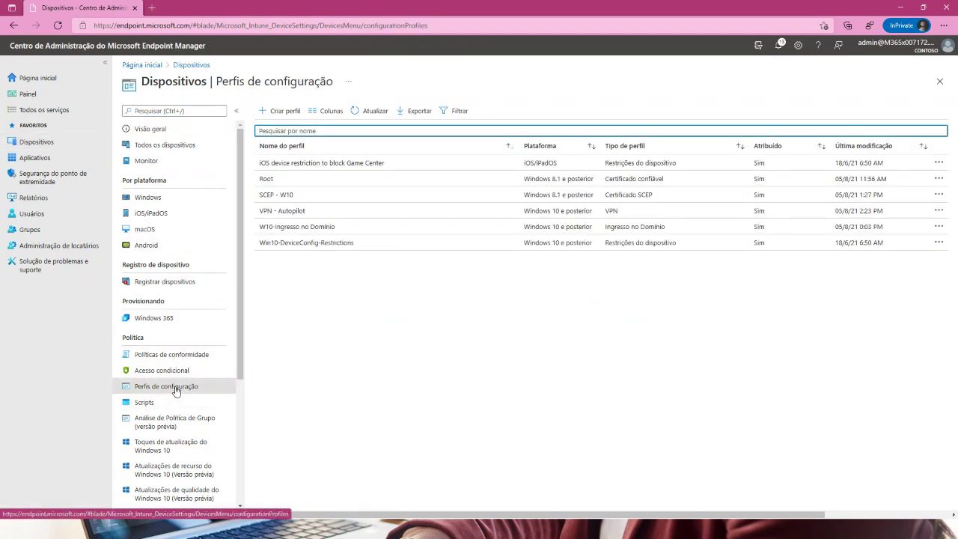
pyautogui.click(277, 113)
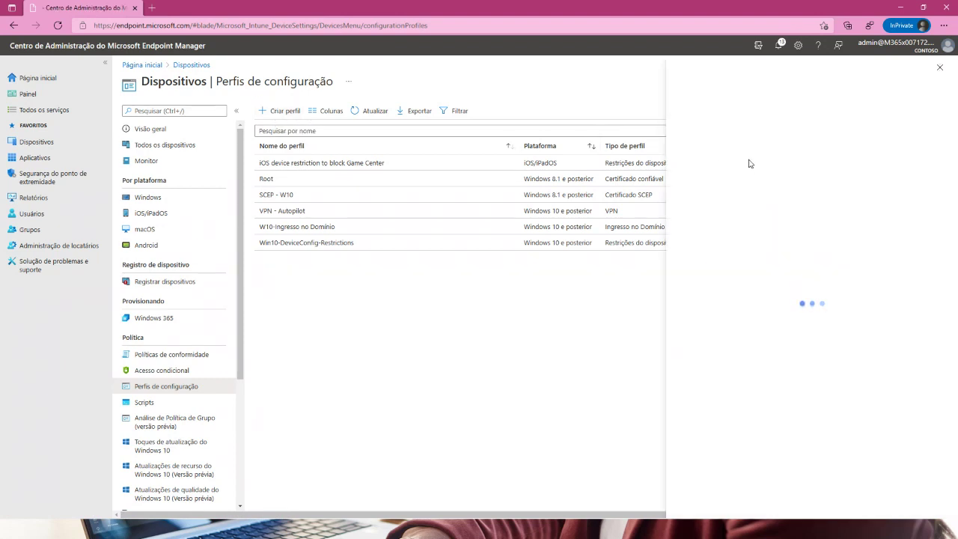
pyautogui.click(746, 114)
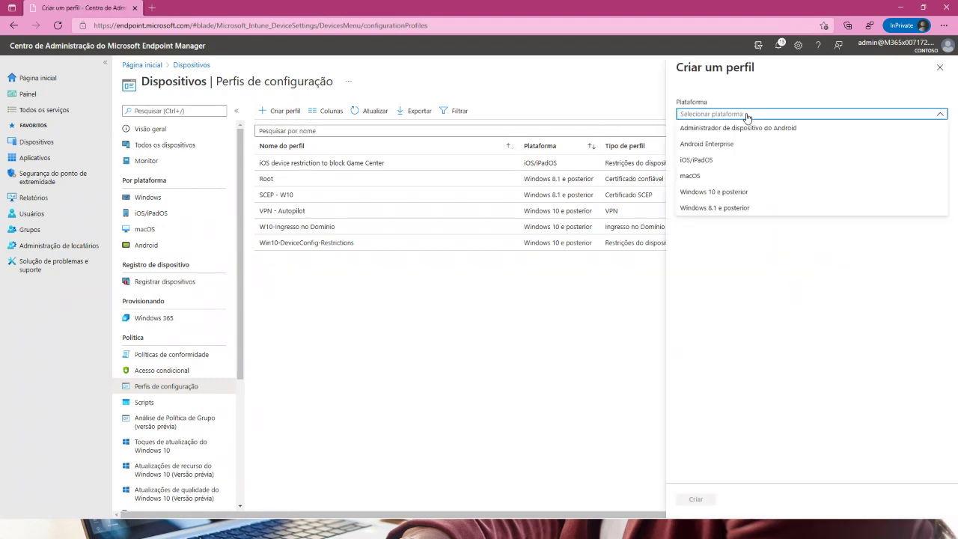
pyautogui.click(716, 190)
pyautogui.click(715, 153)
pyautogui.click(715, 172)
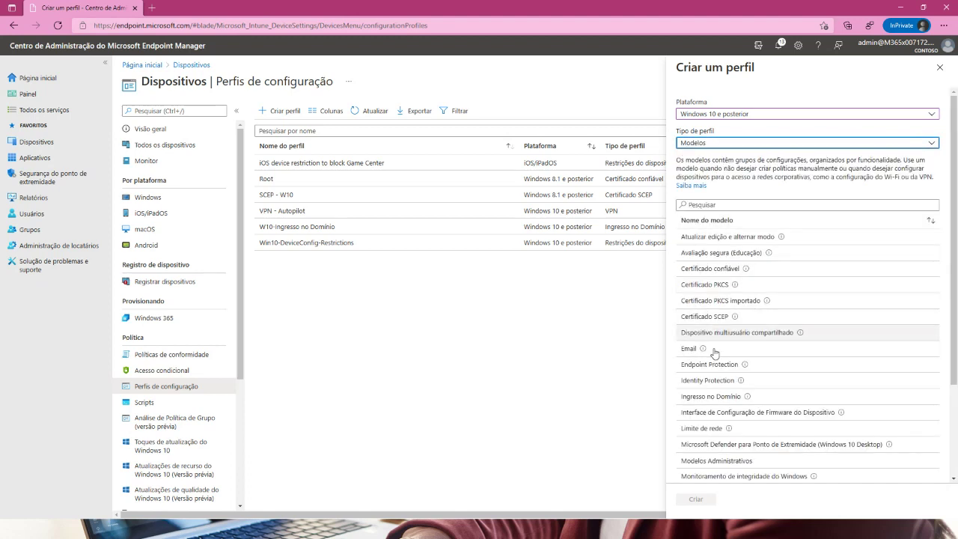
pyautogui.click(717, 398)
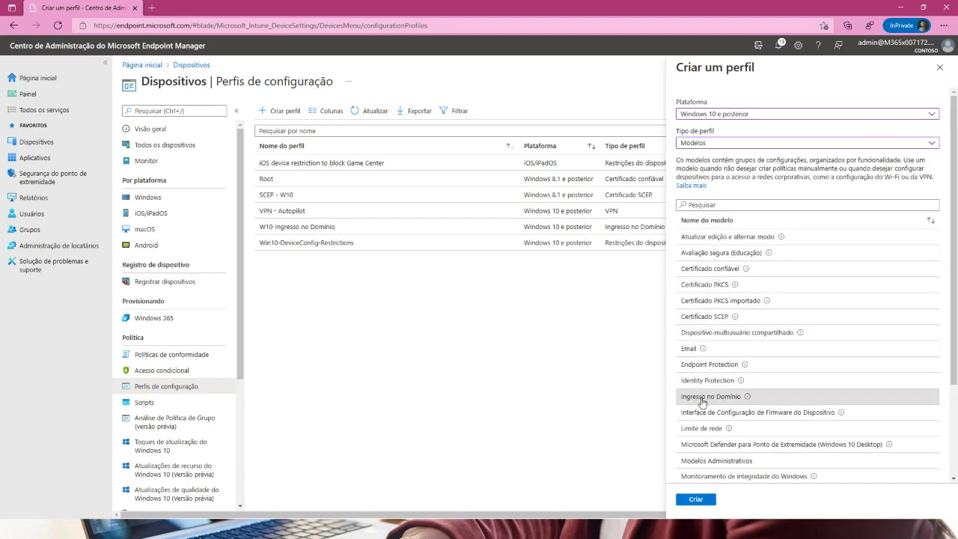
pyautogui.click(936, 69)
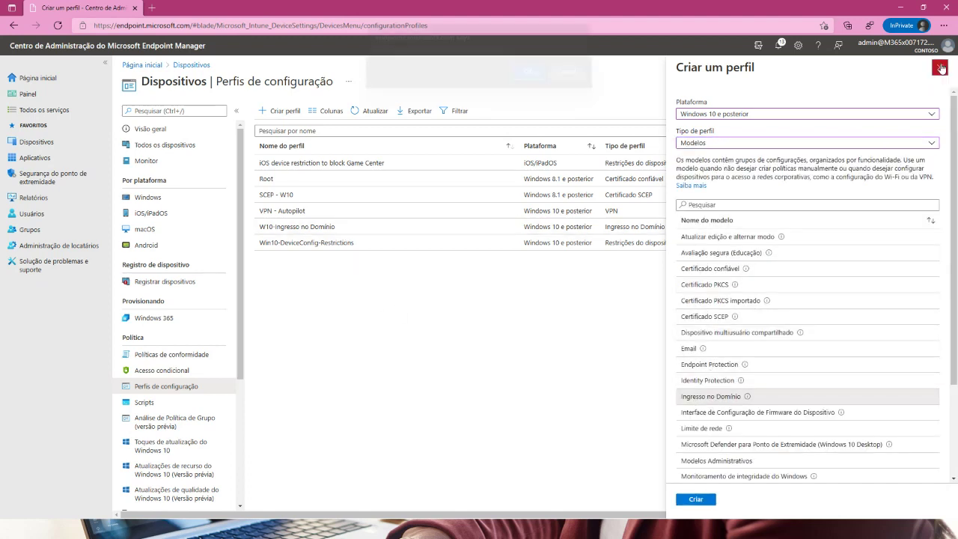
pyautogui.click(527, 80)
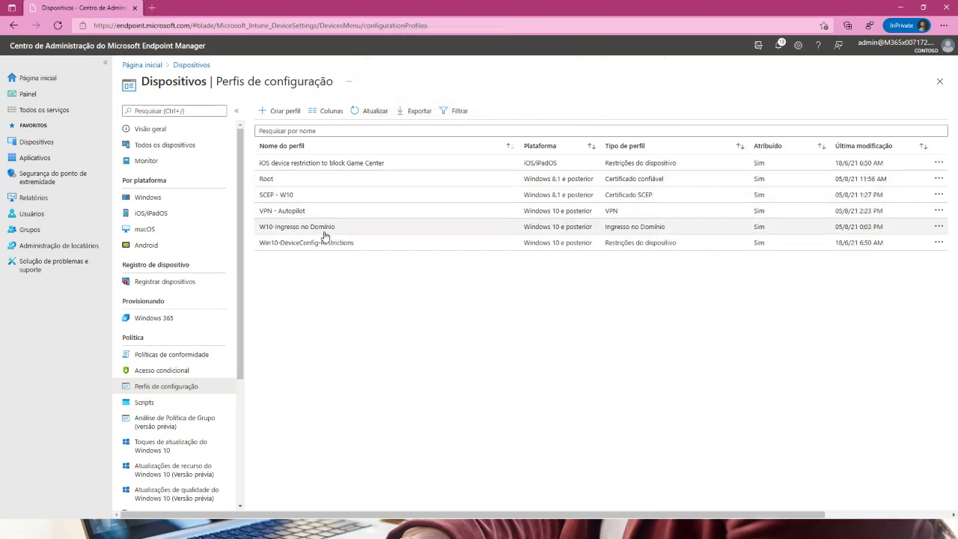
# - Open the configuration settings of the "W10-Ingresso no Domínio" profile for editing
pyautogui.click(324, 229)
pyautogui.click(187, 164)
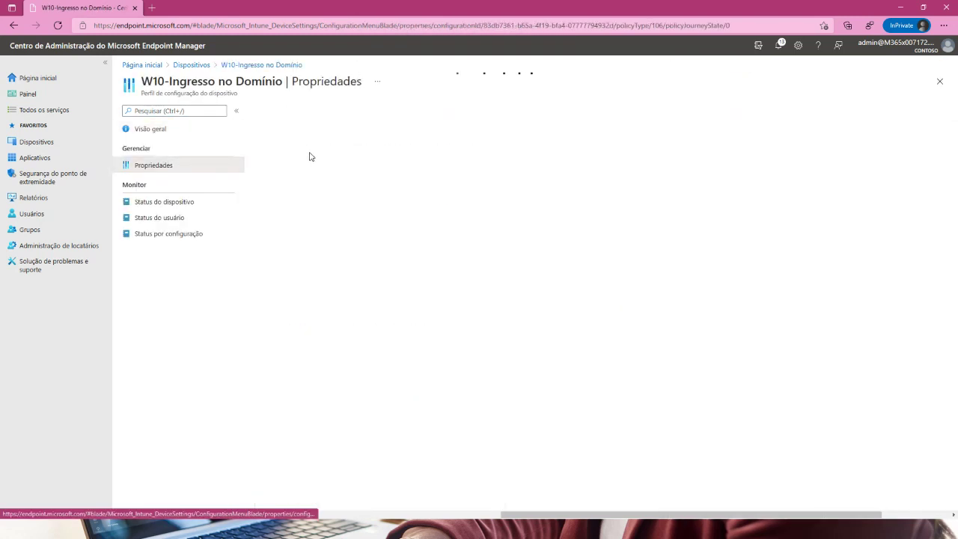
pyautogui.click(354, 207)
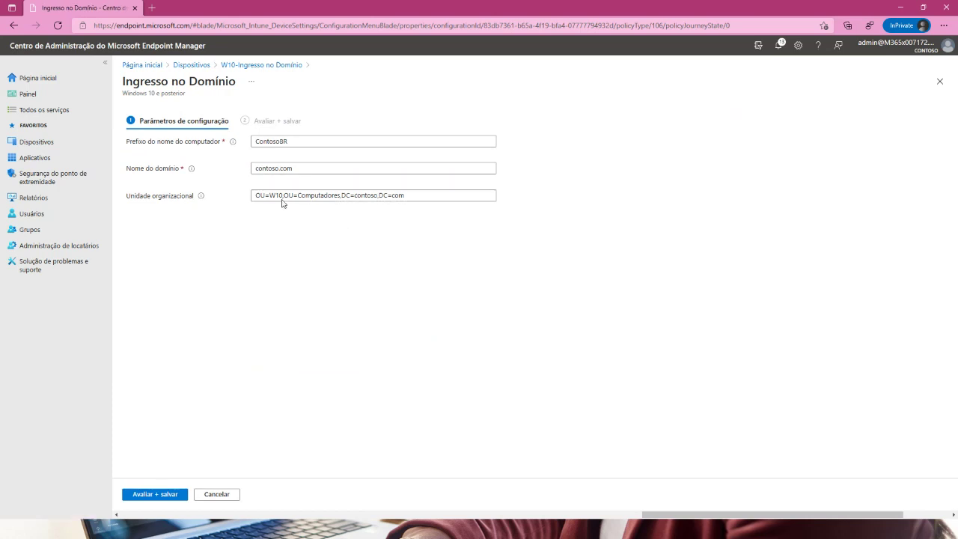
# - Try changing the computer name prefix to "ContosoBR-" in the domain join settings
pyautogui.moveTo(156, 143); pyautogui.dragTo(166, 145)
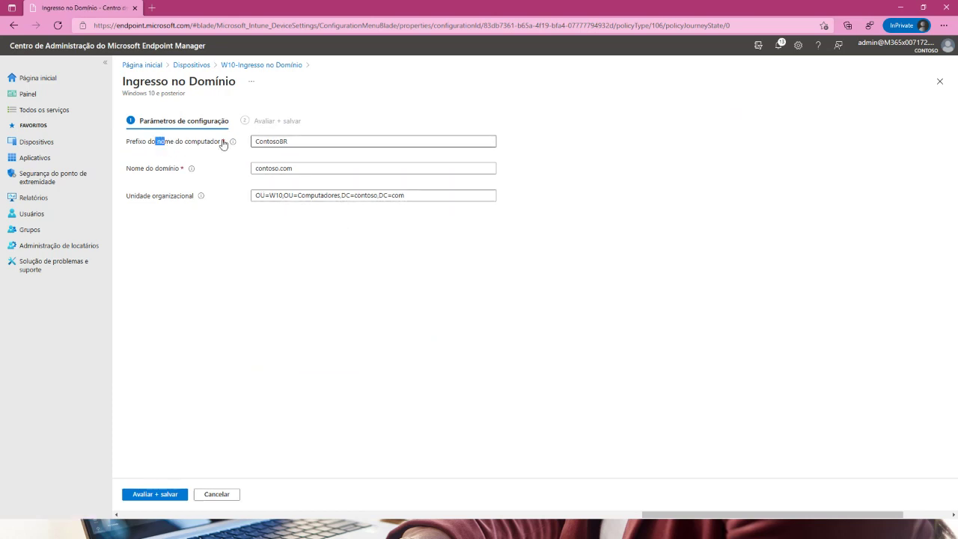
pyautogui.click(302, 141)
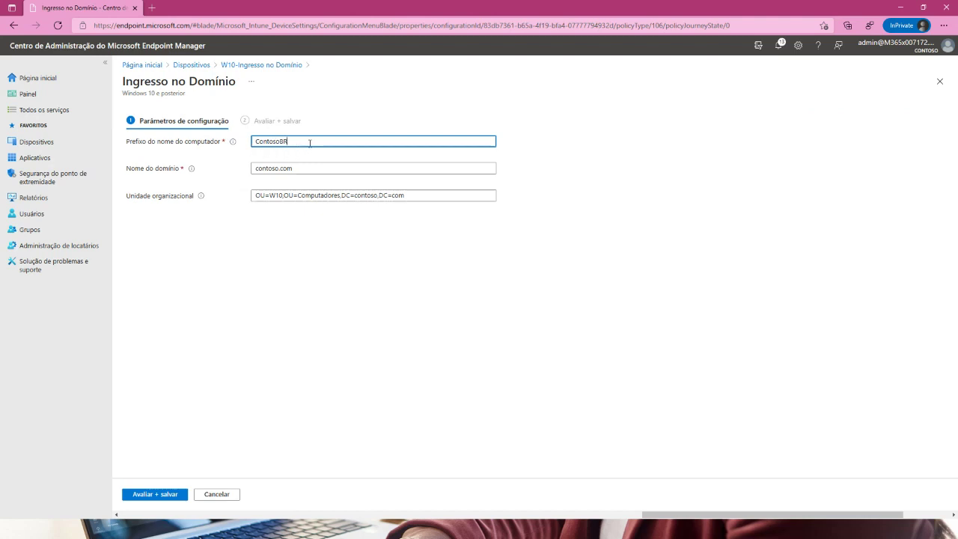
pyautogui.click(252, 155)
pyautogui.click(291, 140)
pyautogui.doubleClick(256, 141)
pyautogui.click(304, 144)
pyautogui.click(305, 158)
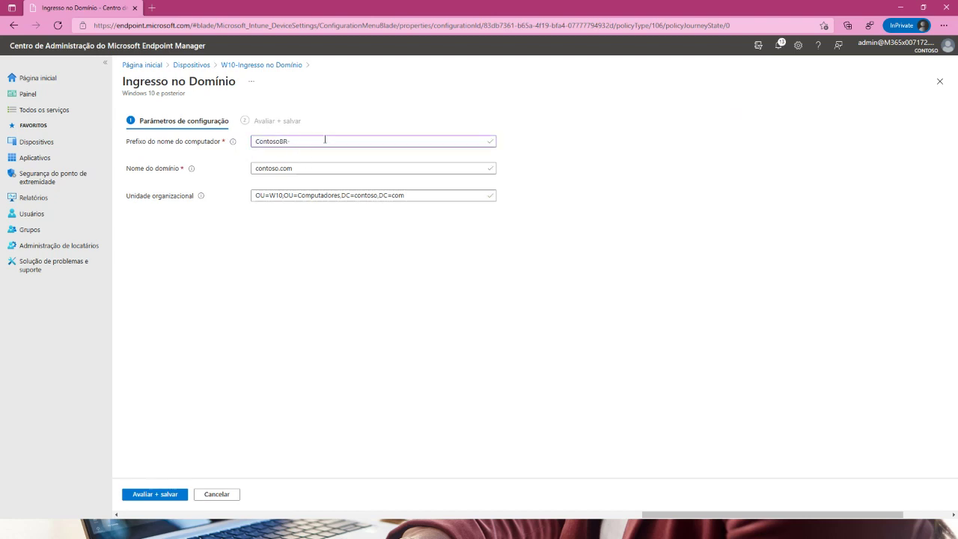
# - Examine the domain name and the organizational unit path in the domain join settings
pyautogui.moveTo(256, 169); pyautogui.dragTo(295, 168)
pyautogui.click(296, 168)
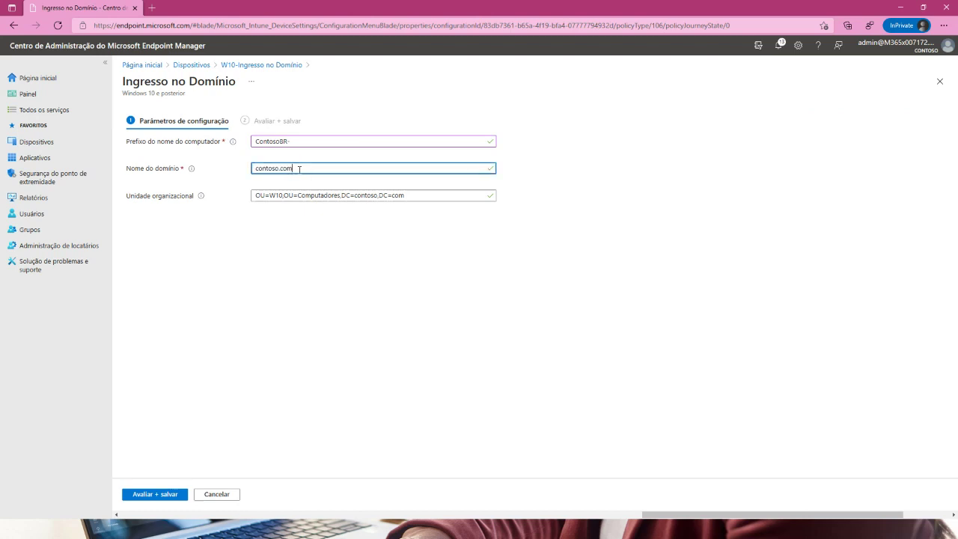
pyautogui.click(281, 243)
pyautogui.moveTo(255, 195); pyautogui.dragTo(411, 196)
pyautogui.click(410, 196)
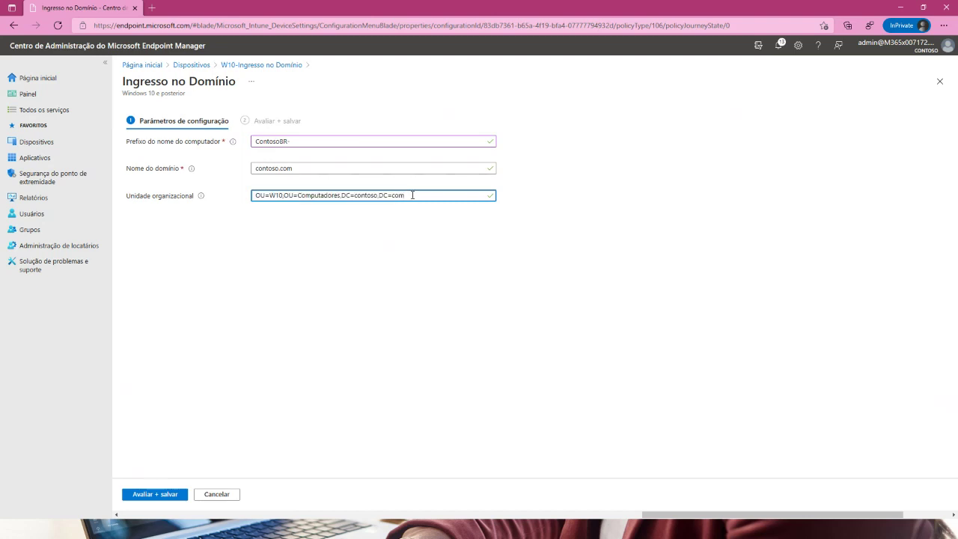
pyautogui.click(410, 220)
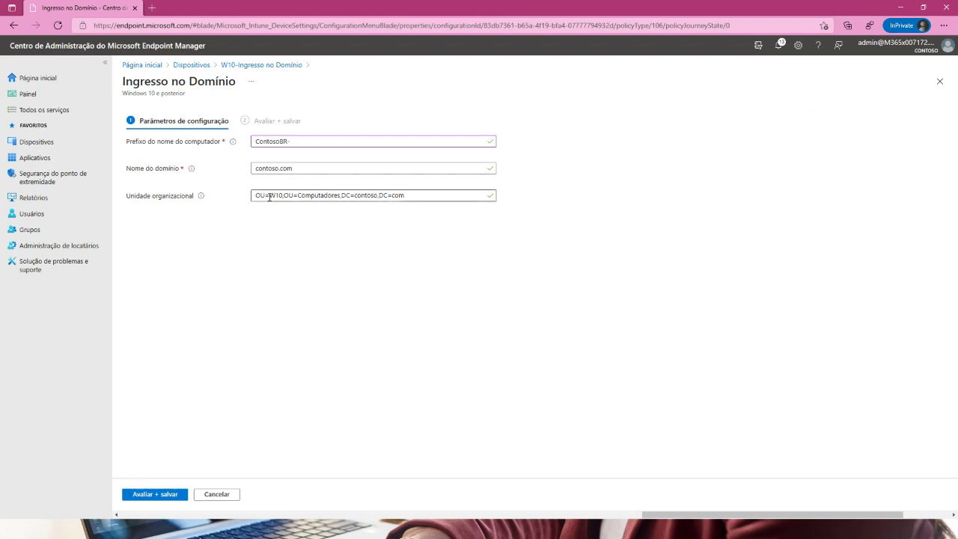
# - Copy the organizational unit path, clear its field, and paste the same path back
pyautogui.moveTo(266, 195); pyautogui.dragTo(418, 195)
pyautogui.hotkey('ctrl', 'c')
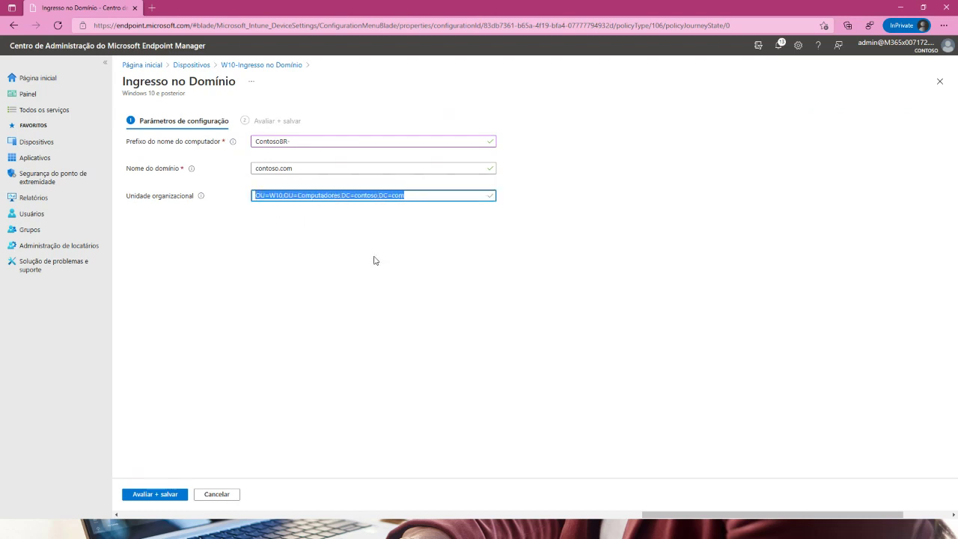
pyautogui.press('BackSpace')
pyautogui.click(308, 227)
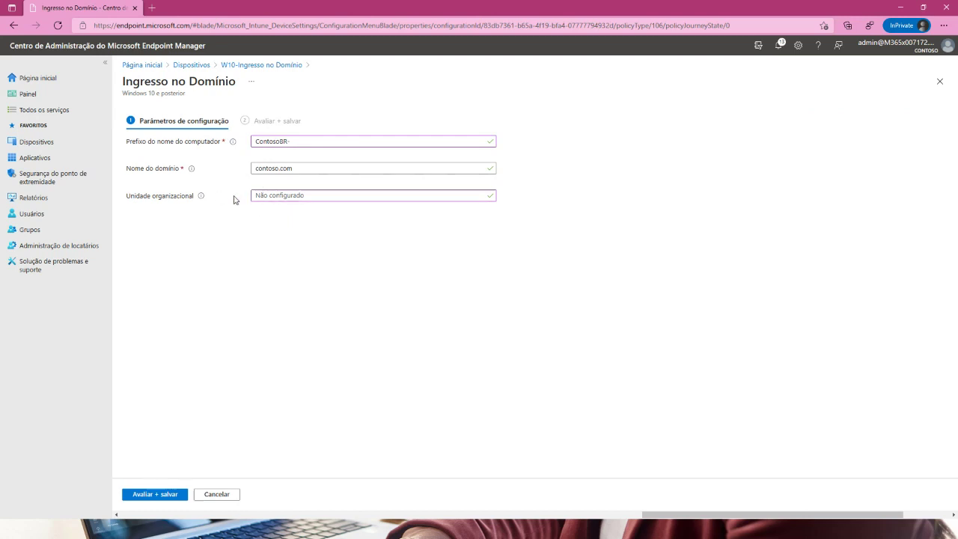
pyautogui.click(261, 195)
pyautogui.hotkey('ctrl', 'v')
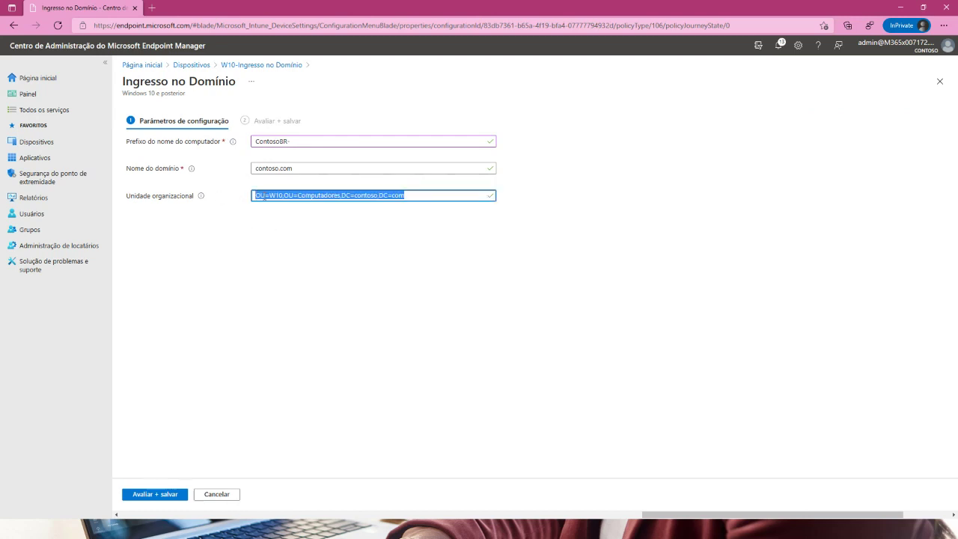
pyautogui.click(302, 224)
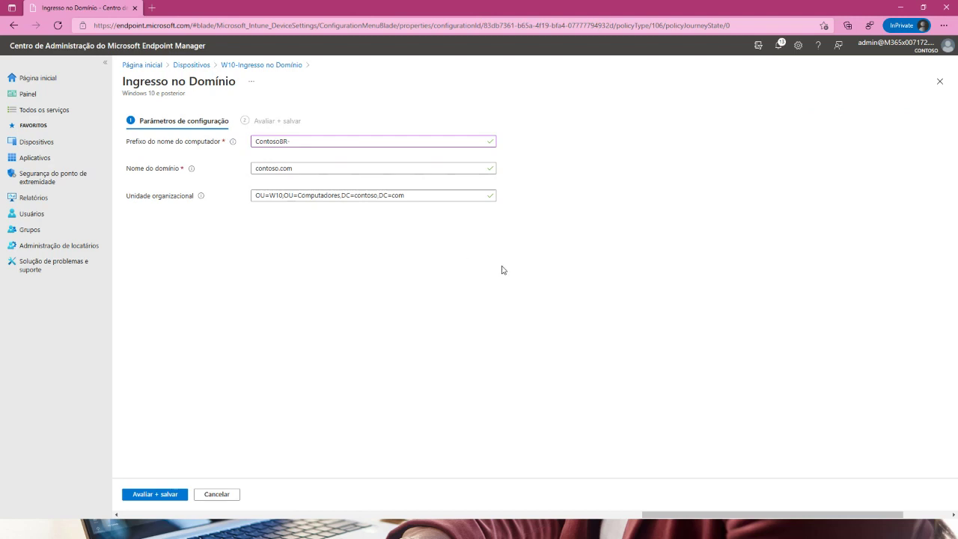
# - Discard the unsaved domain join edits and examine the group included in the profile's assignments
pyautogui.click(215, 494)
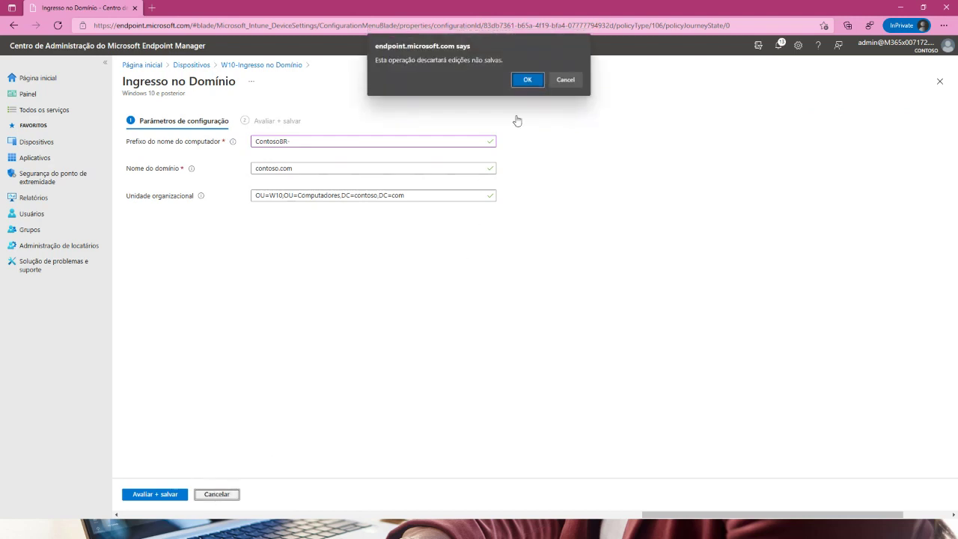
pyautogui.click(525, 79)
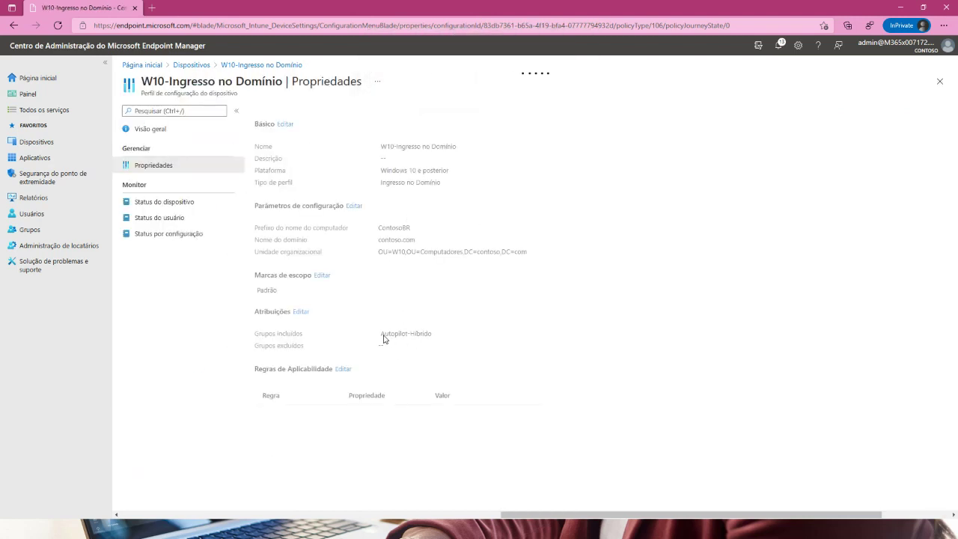
pyautogui.moveTo(382, 335)
pyautogui.mouseDown()
pyautogui.moveTo(434, 335)
pyautogui.moveTo(381, 334)
pyautogui.mouseUp()
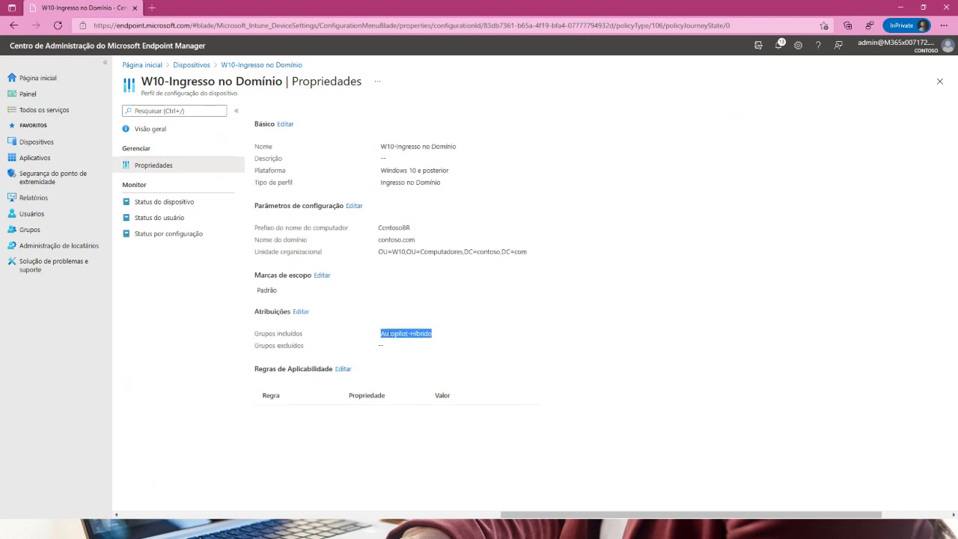
pyautogui.click(633, 298)
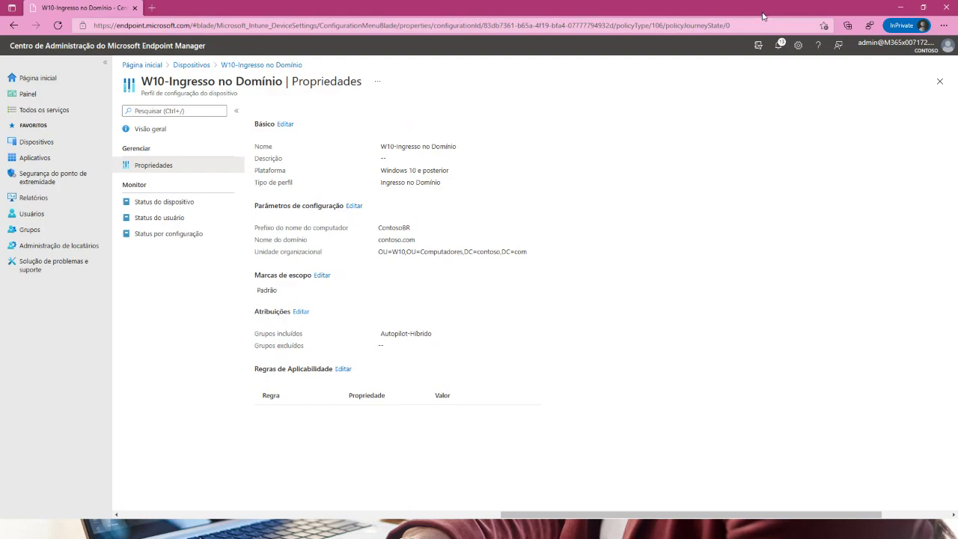
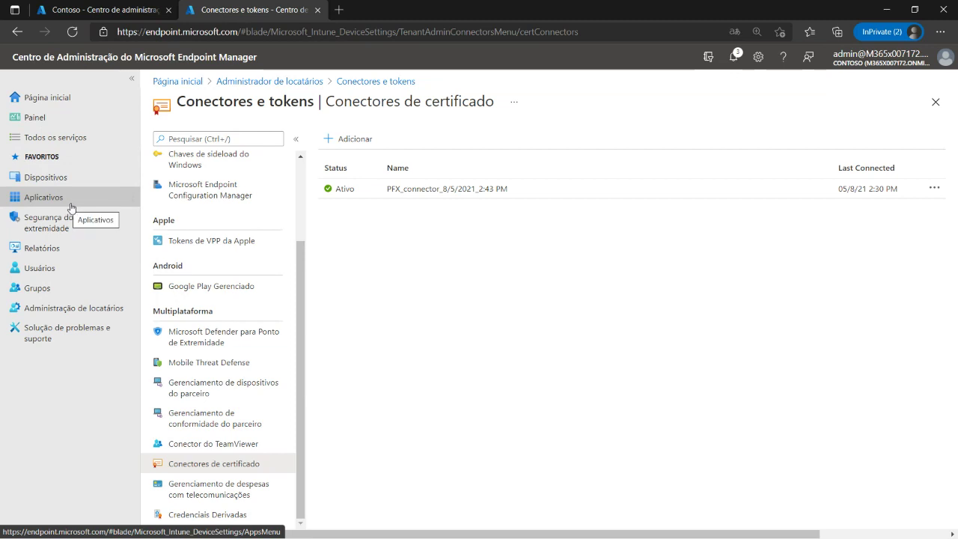
# - Open the certificate connectors under tenant administration and review the instructions for installing a new connector
pyautogui.click(68, 308)
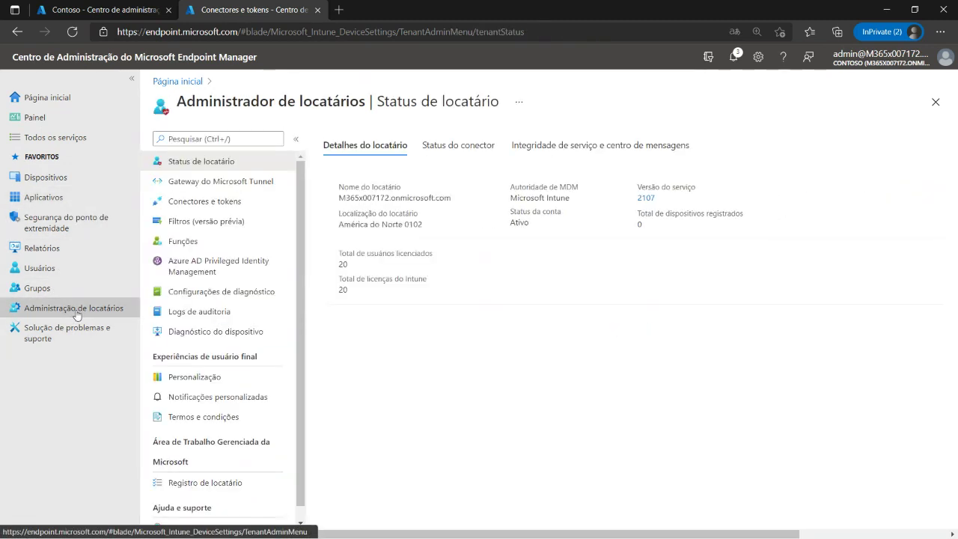
pyautogui.scroll(-1, 211, 355)
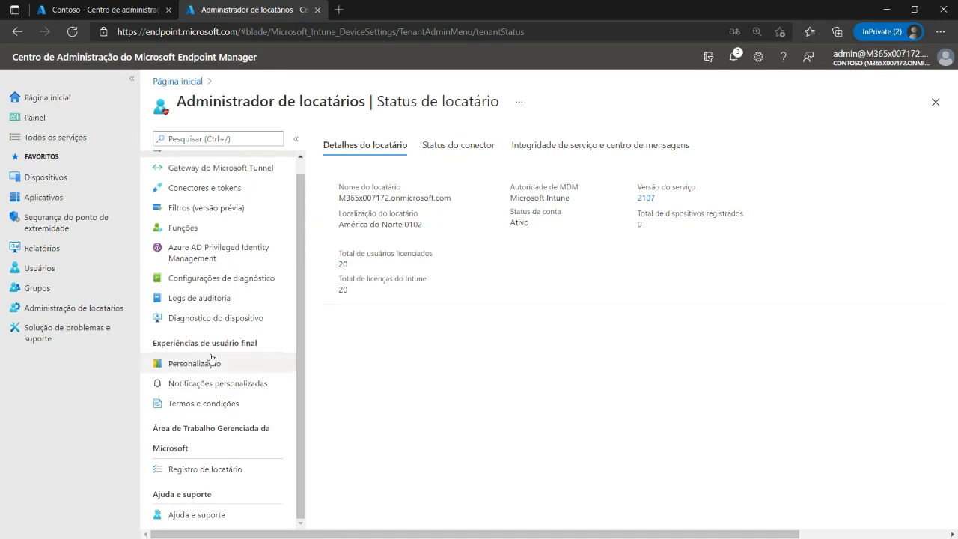
pyautogui.scroll(1, 247, 363)
pyautogui.click(248, 202)
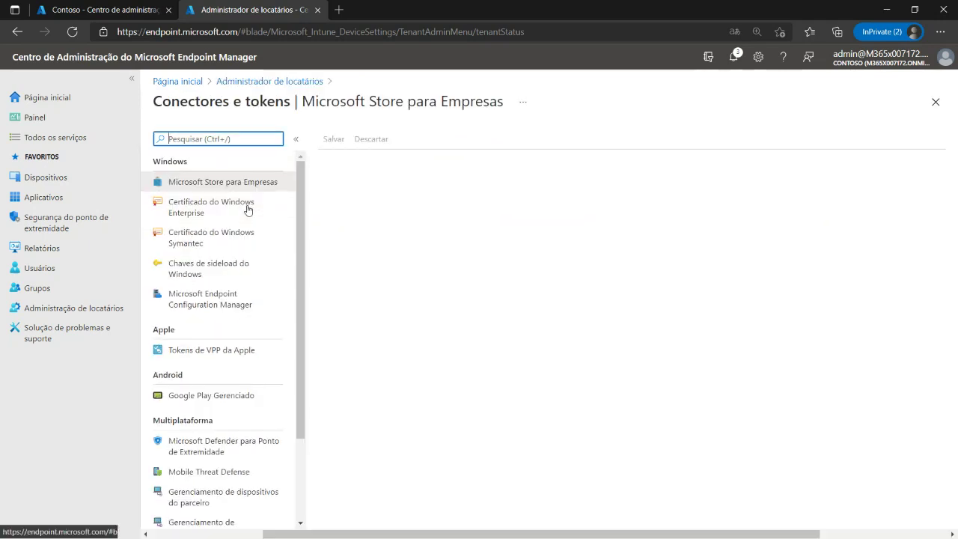
pyautogui.scroll(-3, 236, 359)
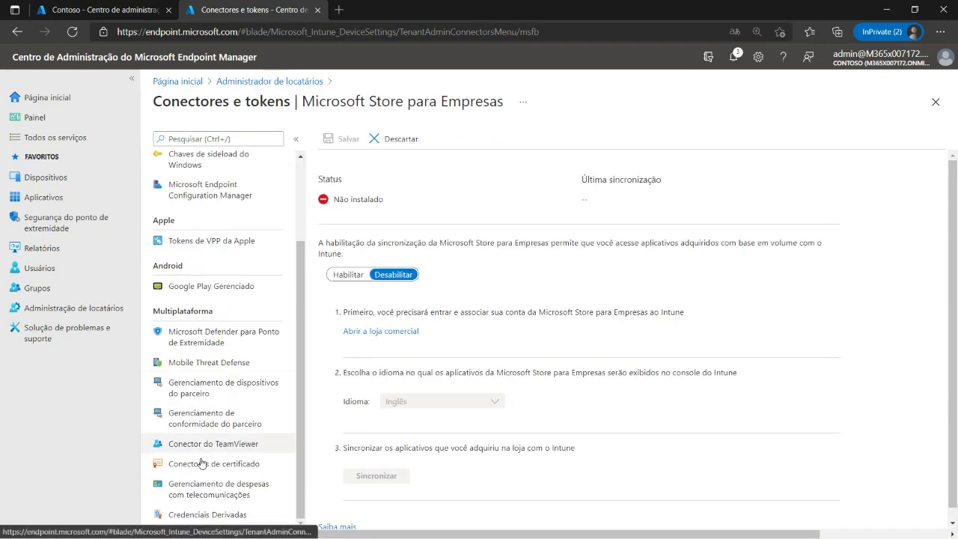
pyautogui.click(211, 469)
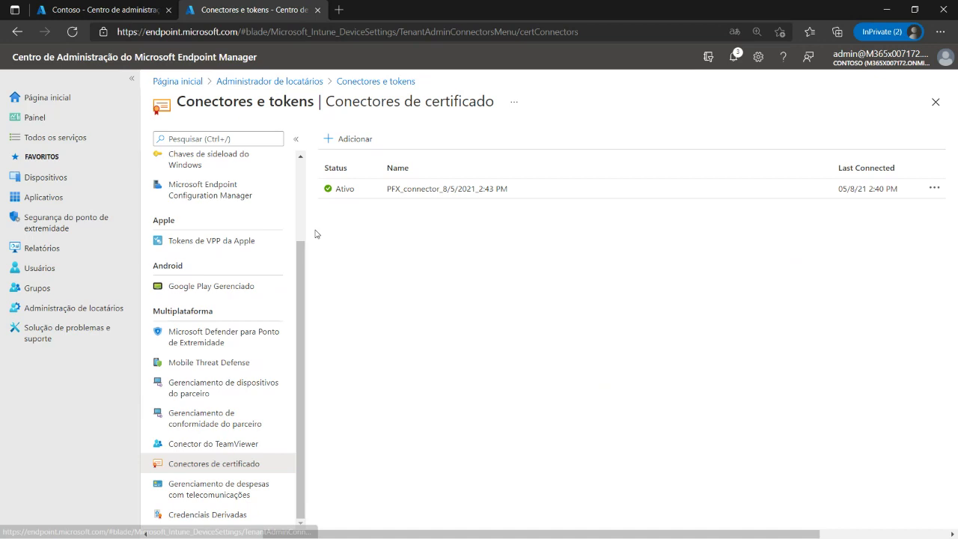
pyautogui.click(353, 143)
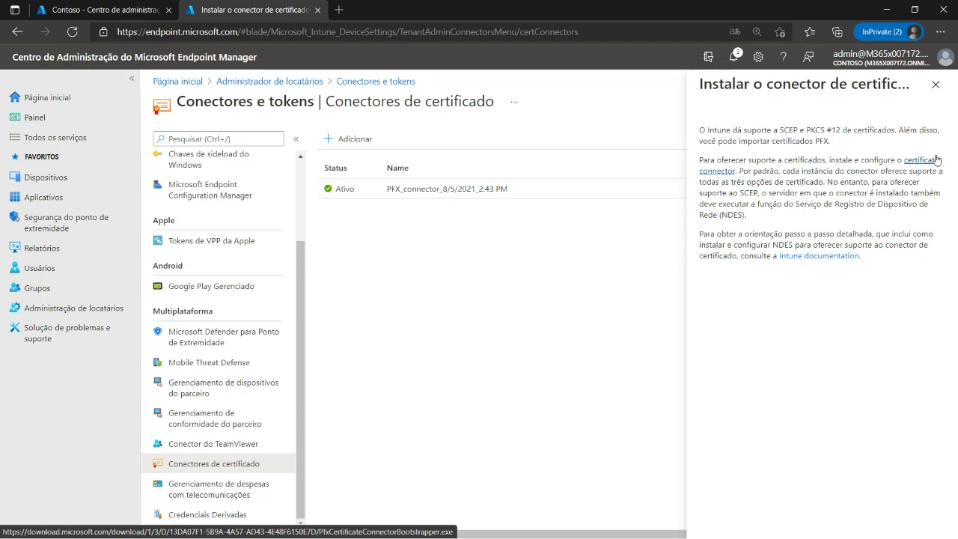
pyautogui.click(935, 85)
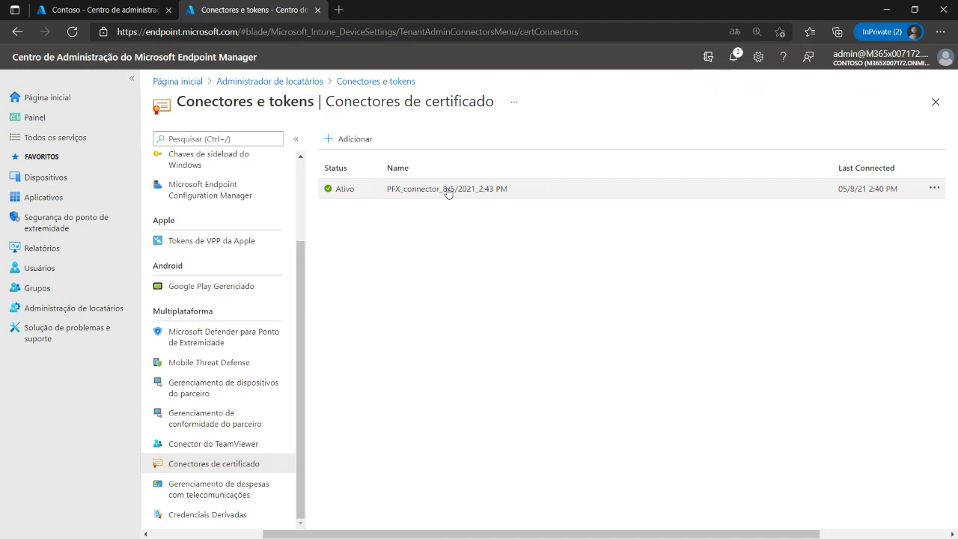
# - Switch to the Azure Active Directory admin center and examine the application proxy connectors and the form for a new connector group
pyautogui.click(95, 9)
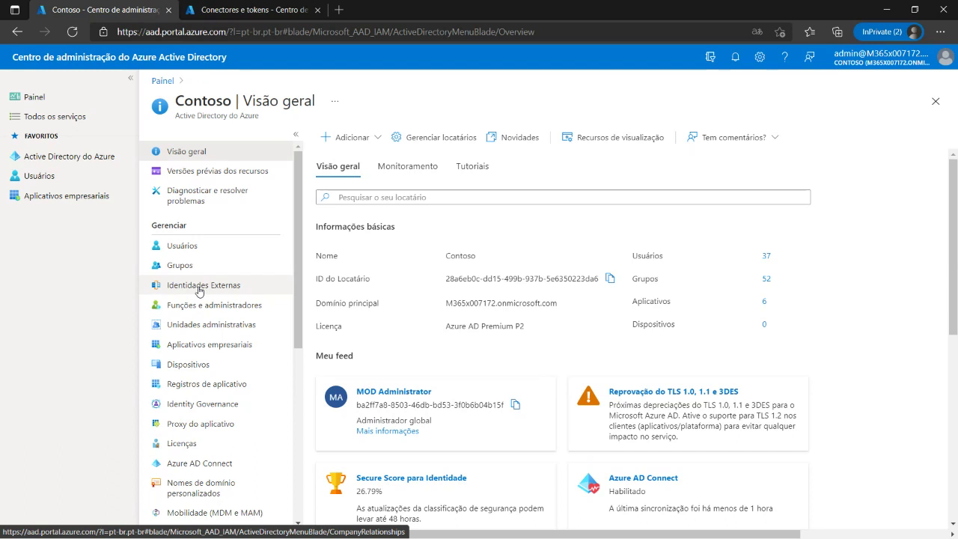
pyautogui.scroll(-1, 198, 292)
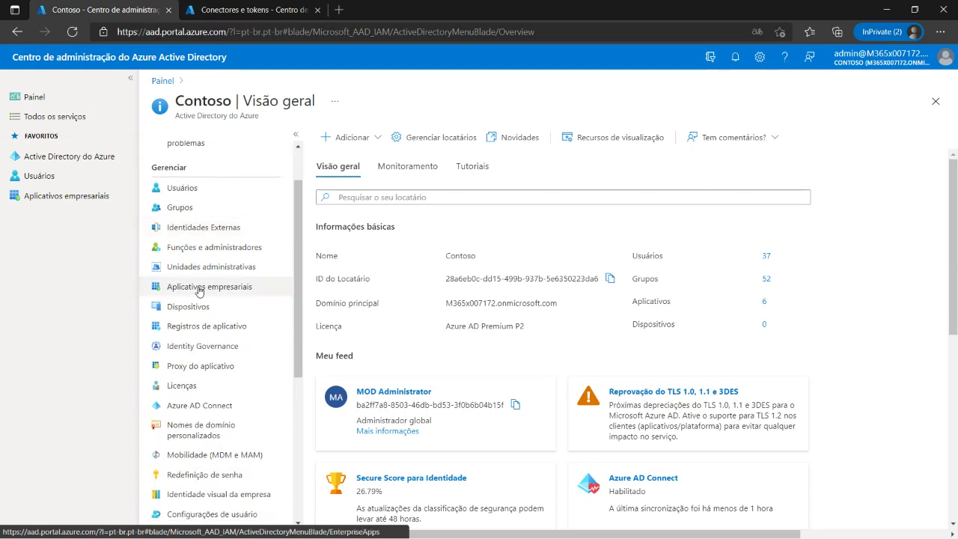
pyautogui.click(209, 370)
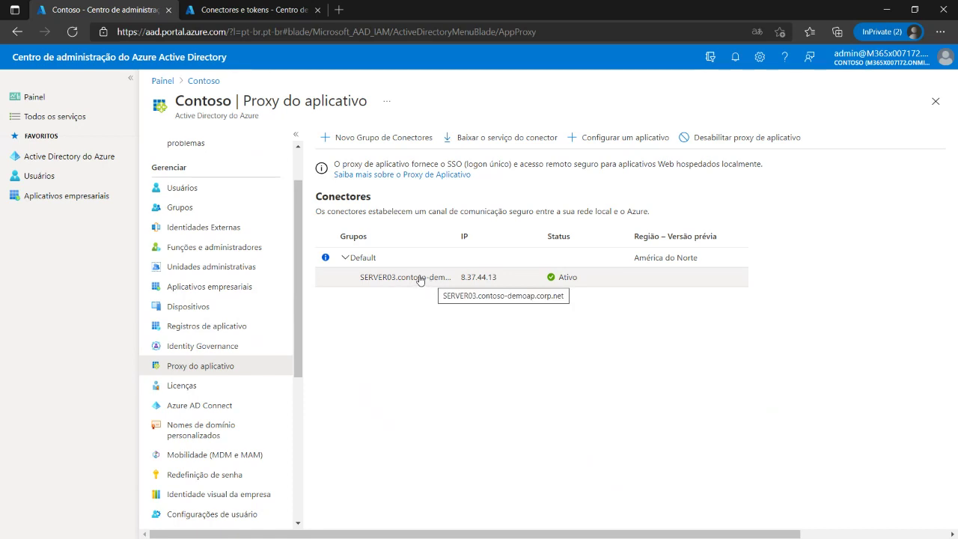
pyautogui.click(417, 142)
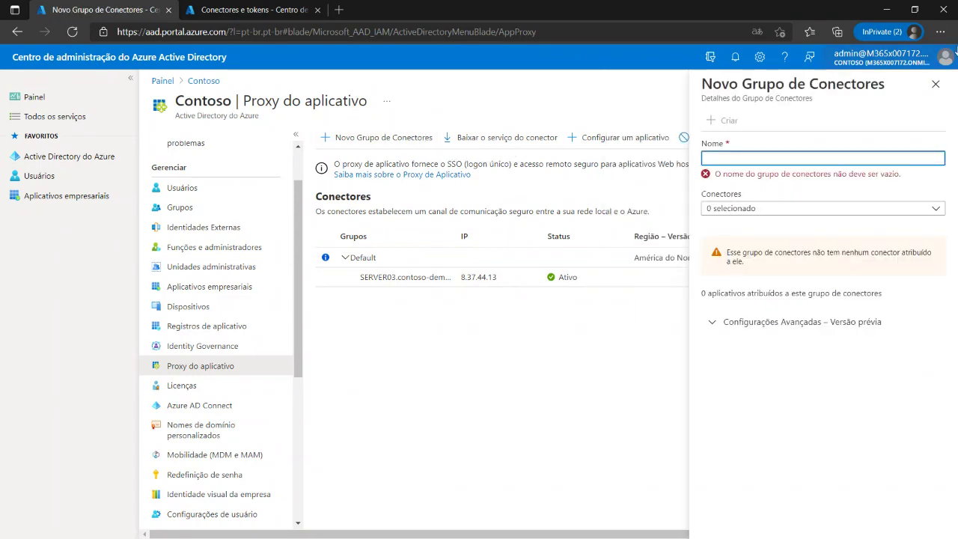
pyautogui.click(935, 84)
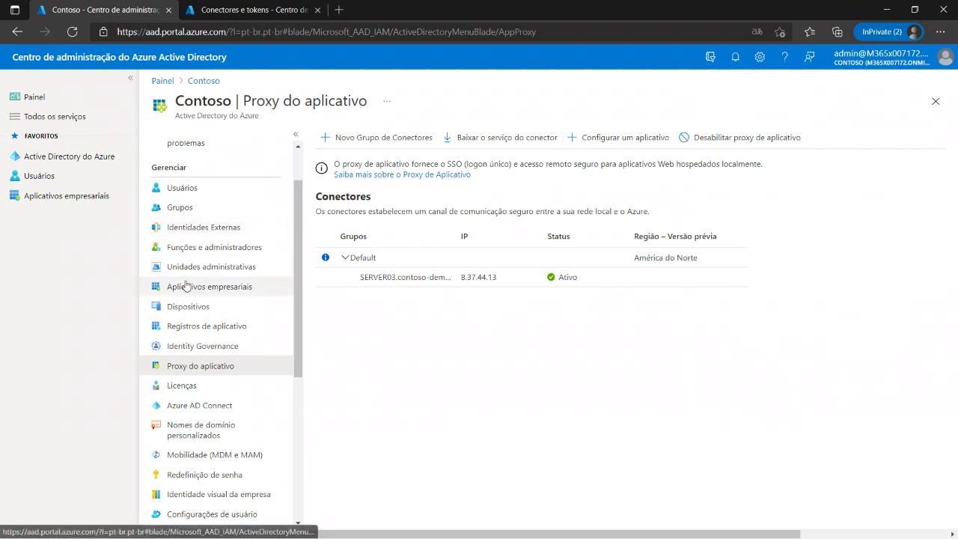
# - Search the enterprise applications for "intun" and open the application proxy settings of Intune NDES
pyautogui.scroll(-2, 187, 285)
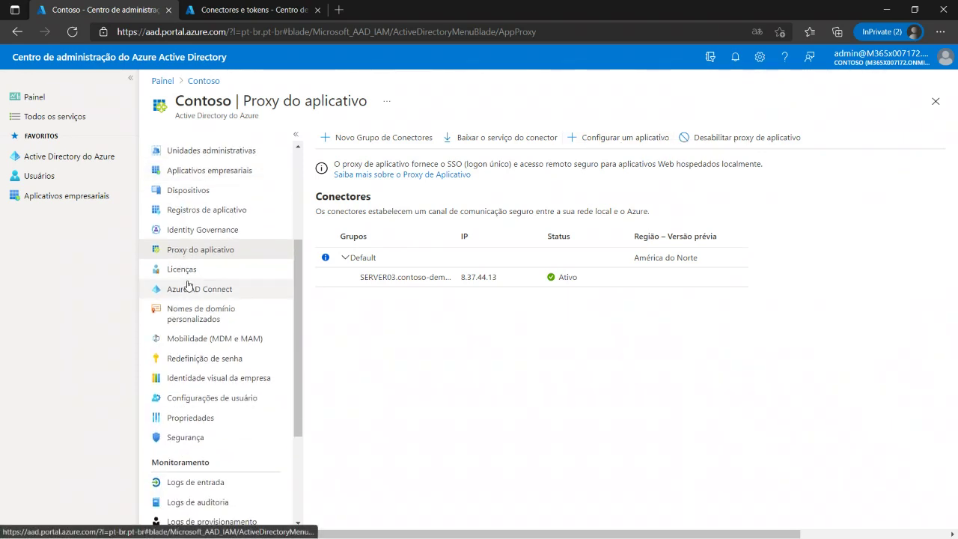
pyautogui.scroll(3, 187, 284)
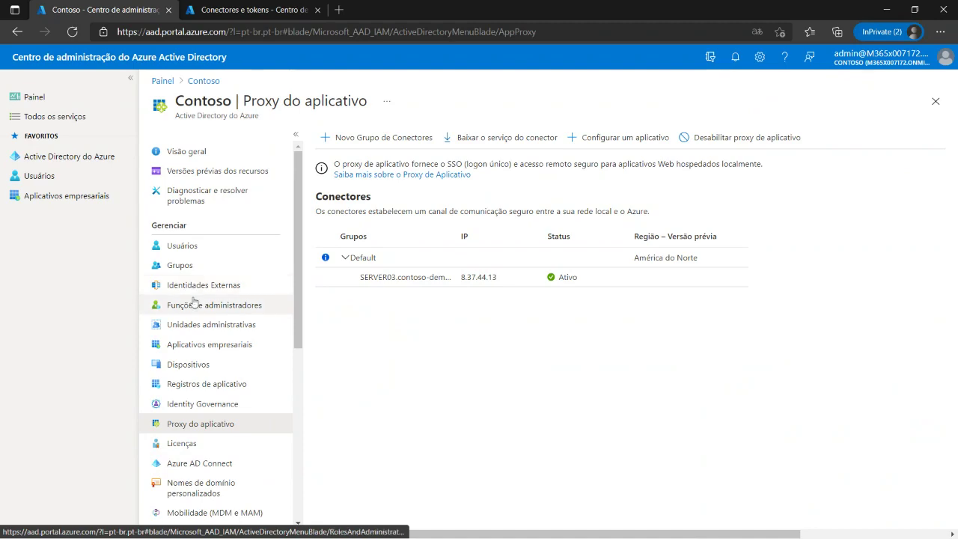
pyautogui.click(209, 344)
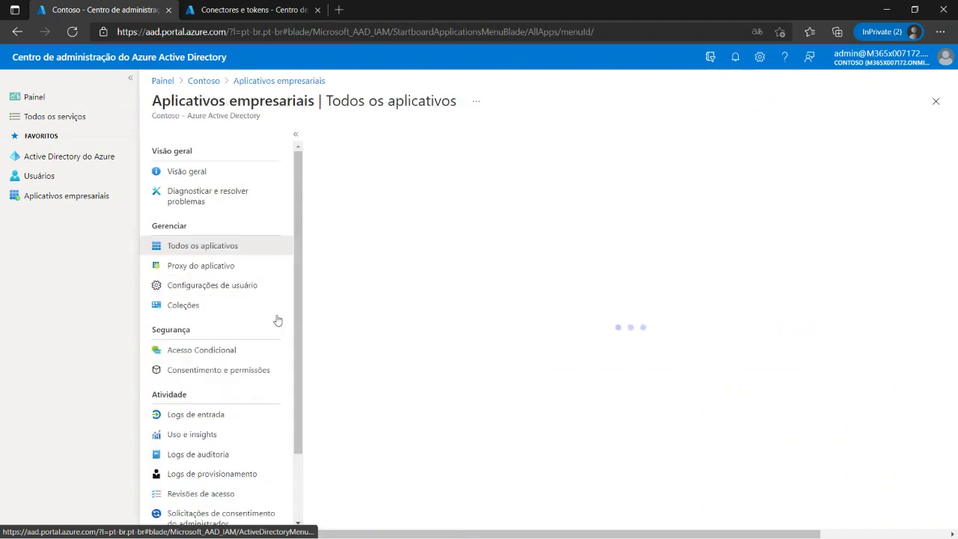
pyautogui.click(386, 234)
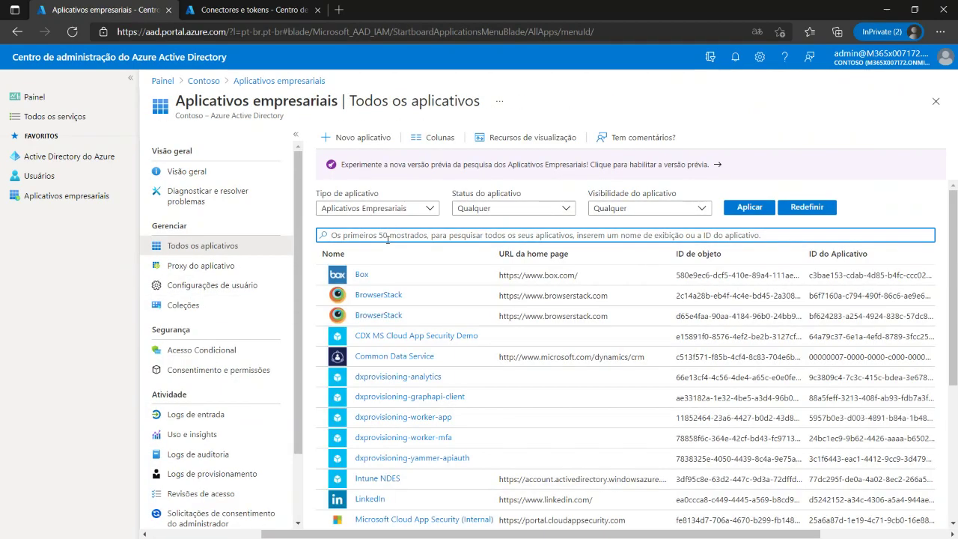
pyautogui.write('intun')
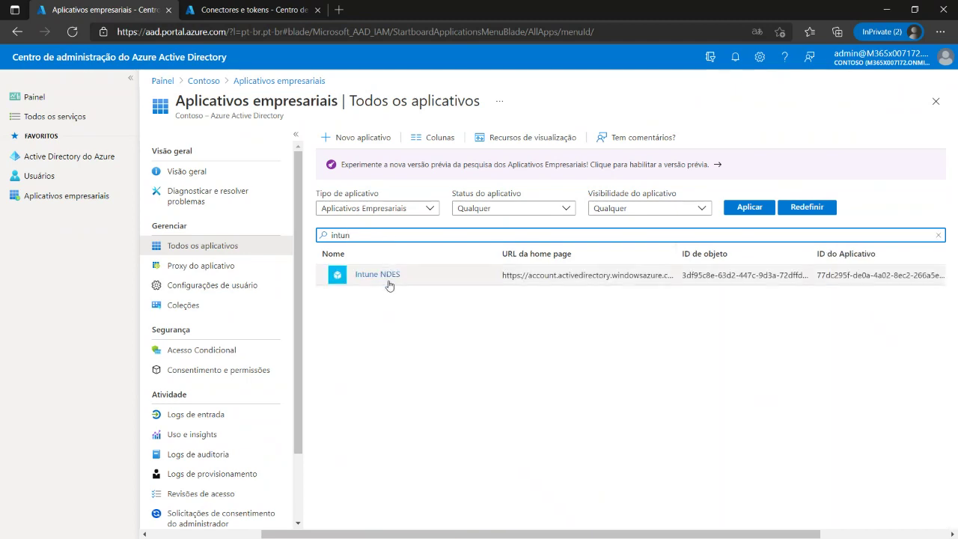
pyautogui.click(390, 276)
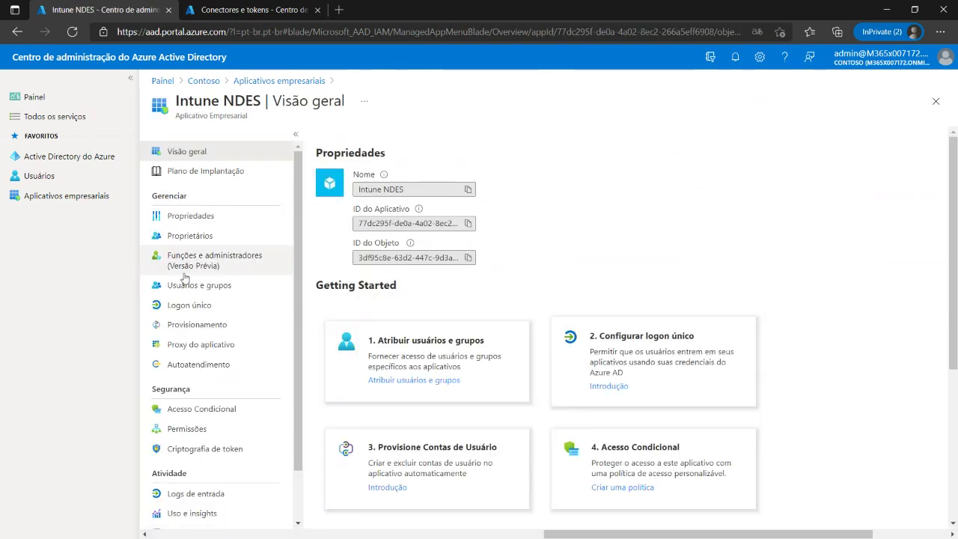
pyautogui.click(207, 347)
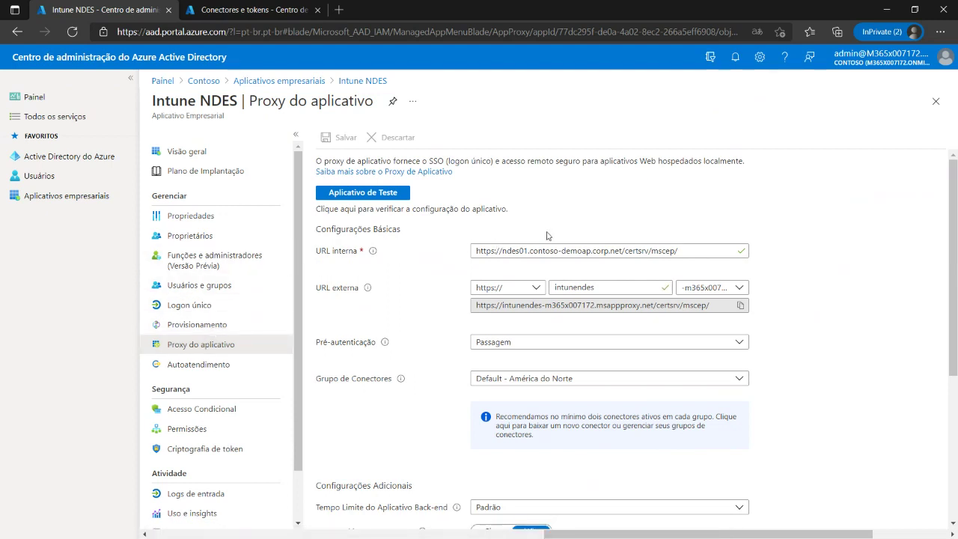
# - Examine the Intune NDES internal URL, pre-authentication and additional proxy settings, and check the NDES mscep page in the other browser window
pyautogui.click(698, 251)
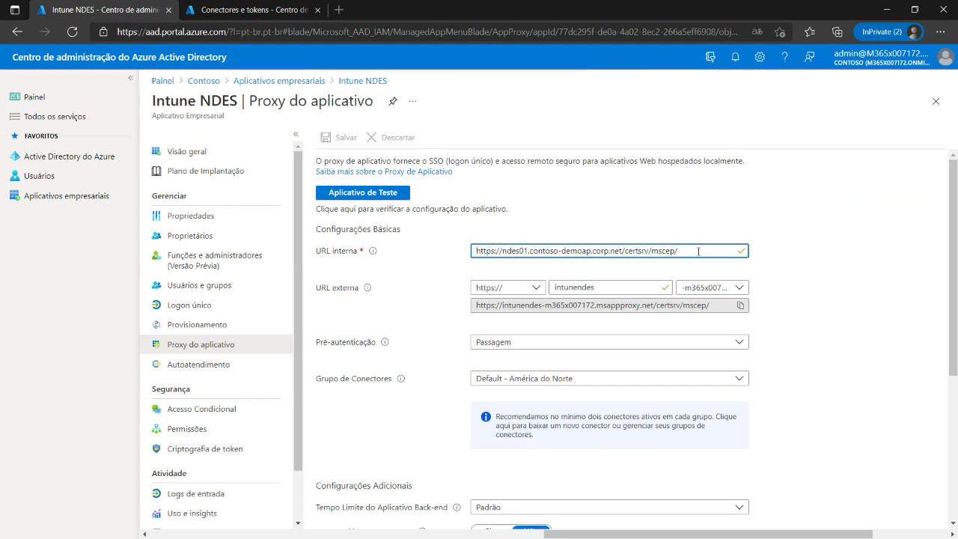
pyautogui.moveTo(698, 251); pyautogui.dragTo(357, 222)
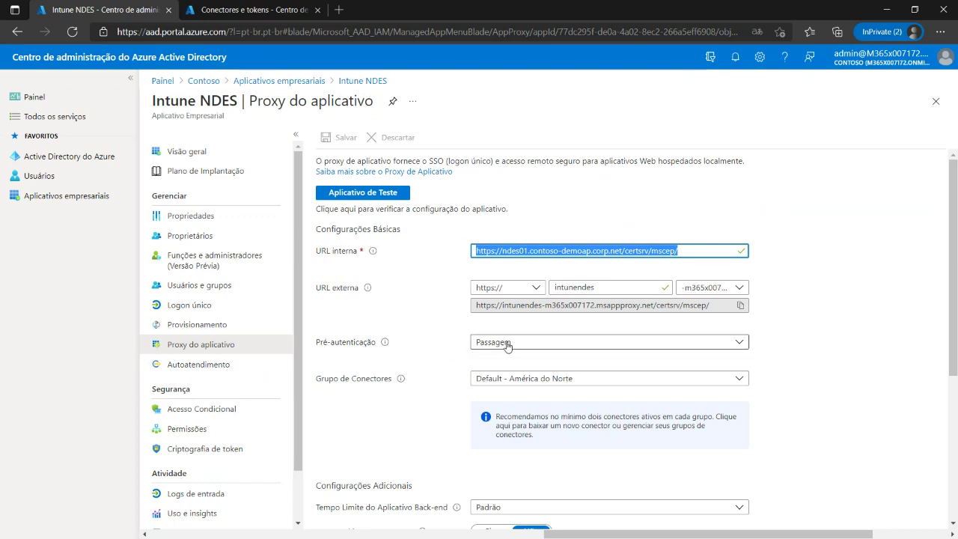
pyautogui.scroll(-3, 431, 332)
pyautogui.scroll(1, 432, 332)
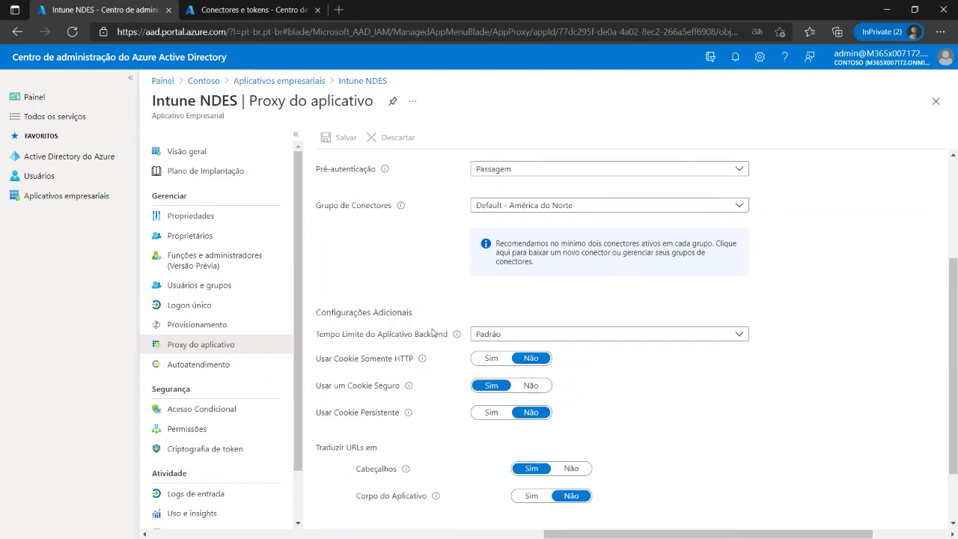
pyautogui.scroll(-1, 432, 332)
pyautogui.scroll(2, 432, 332)
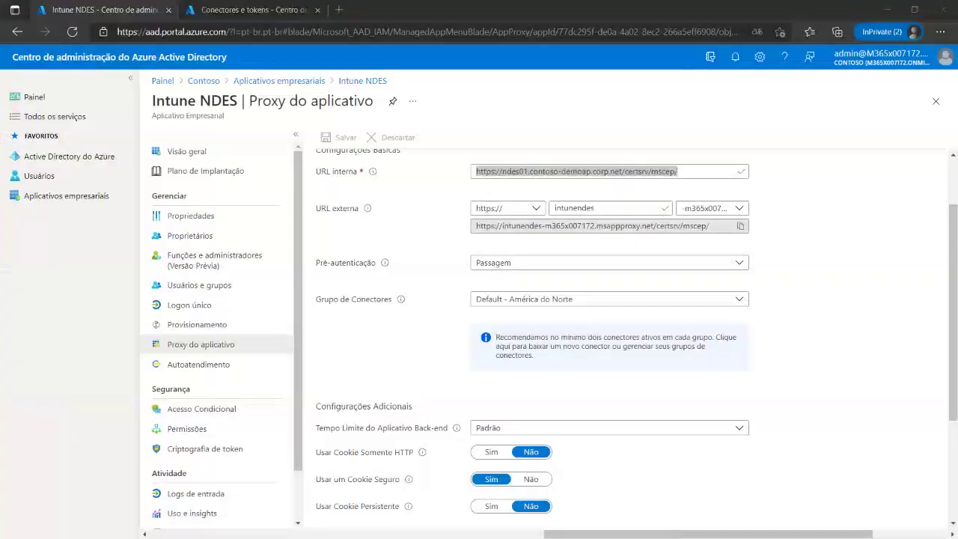
pyautogui.moveTo(957, 404); pyautogui.dragTo(487, 2)
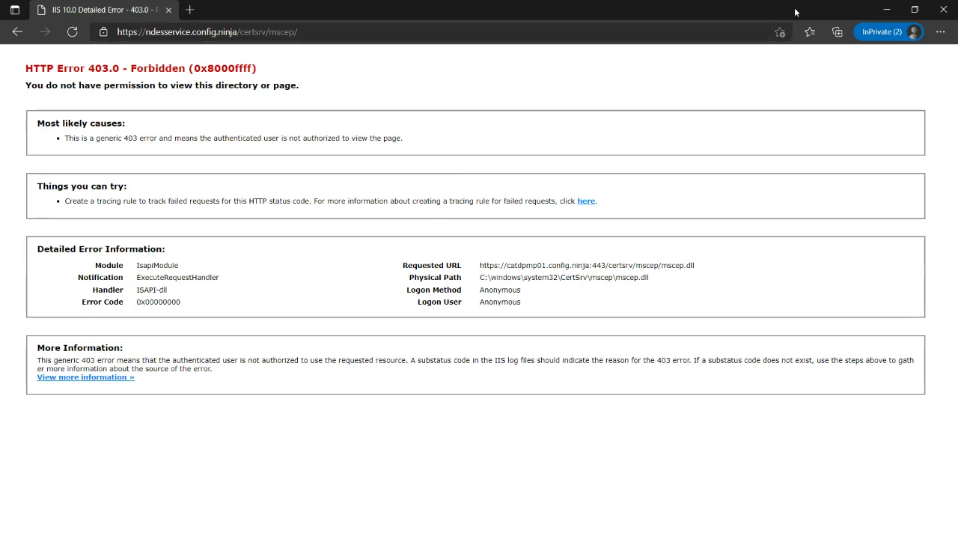
pyautogui.moveTo(795, 12); pyautogui.dragTo(0, 2)
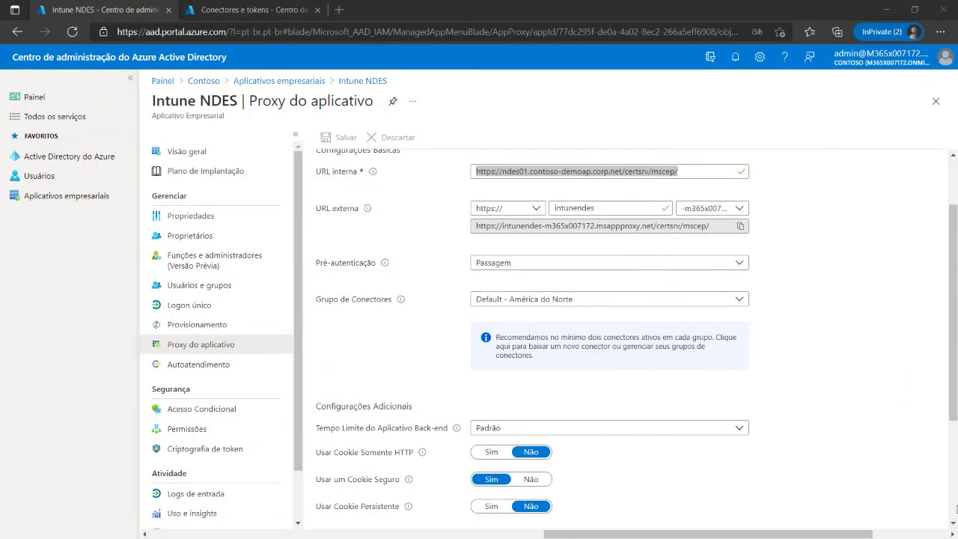
# - Return to the Endpoint Manager admin center and open the properties of the Windows configuration profile Root
pyautogui.click(204, 10)
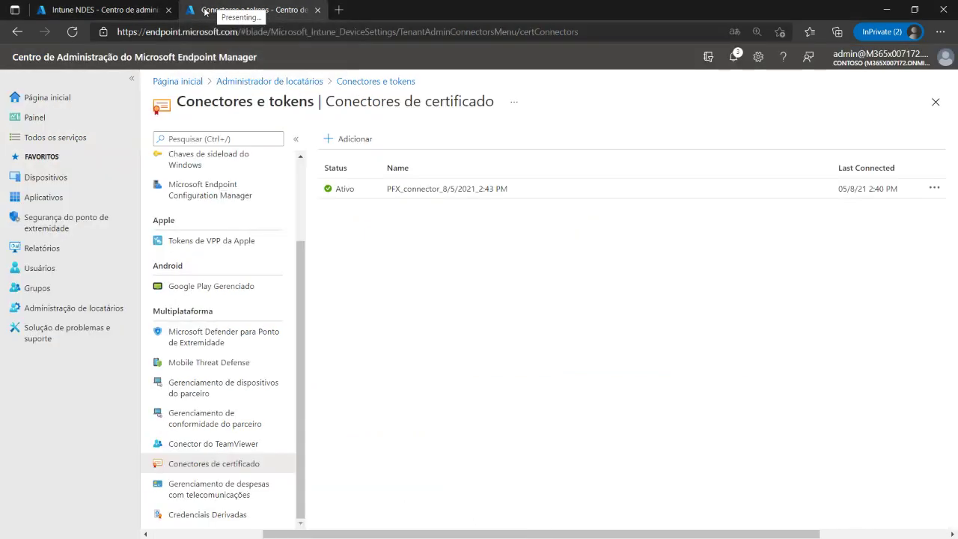
pyautogui.click(54, 184)
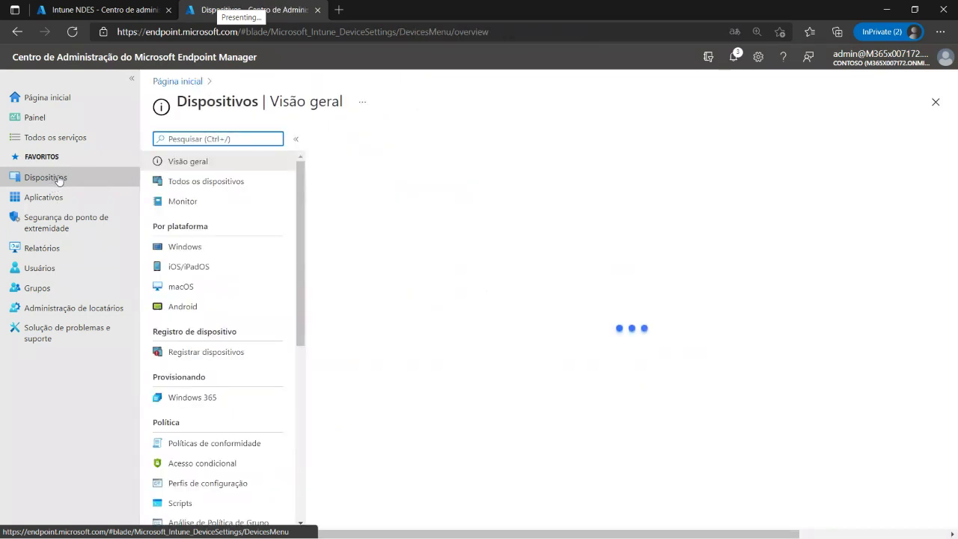
pyautogui.click(184, 247)
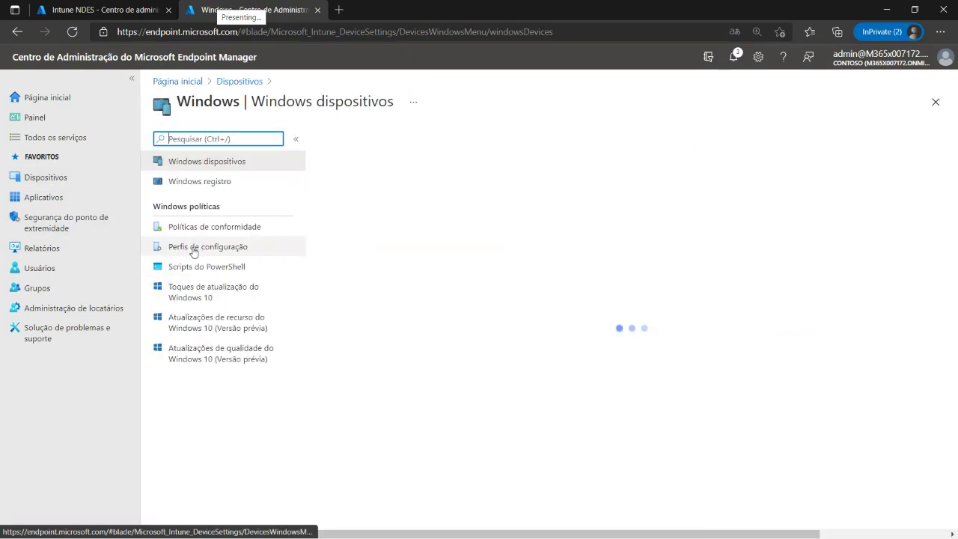
pyautogui.click(217, 247)
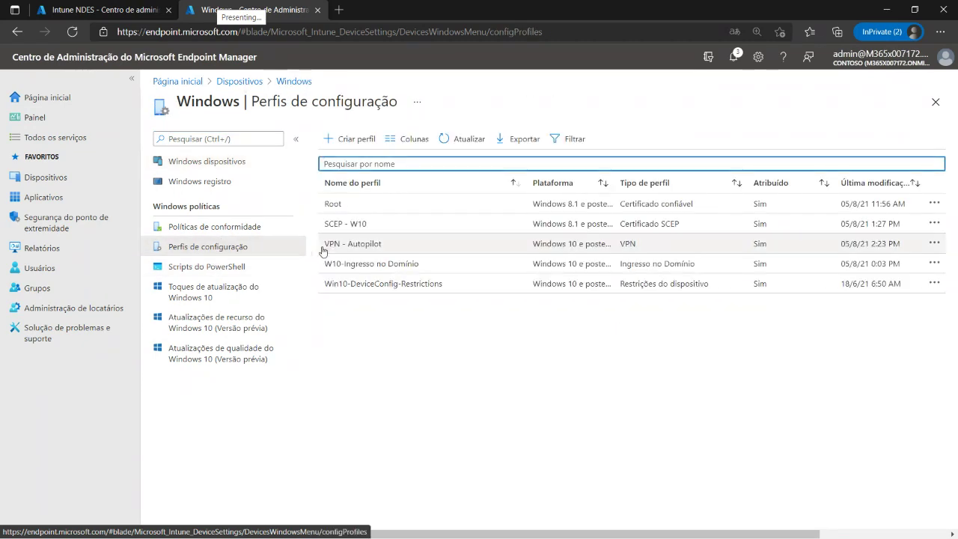
pyautogui.click(372, 210)
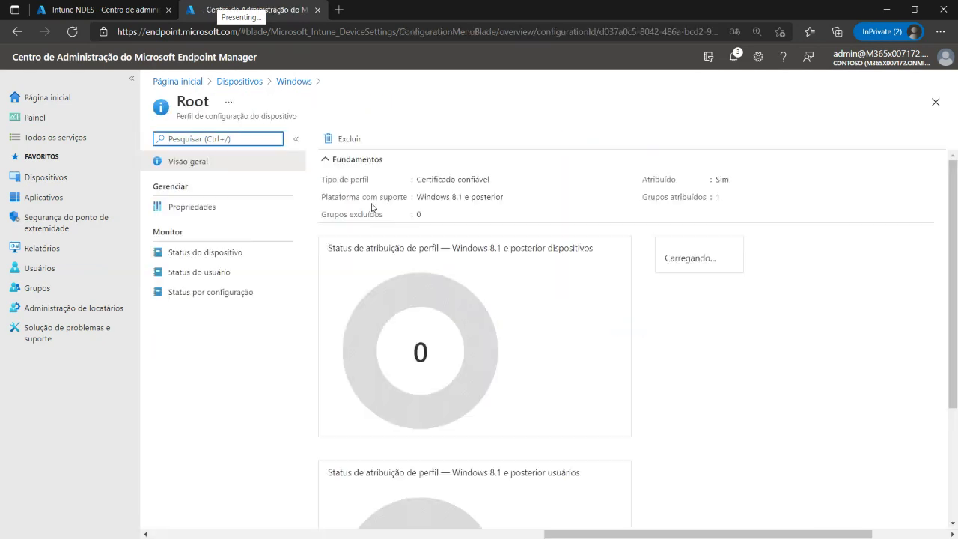
pyautogui.click(199, 207)
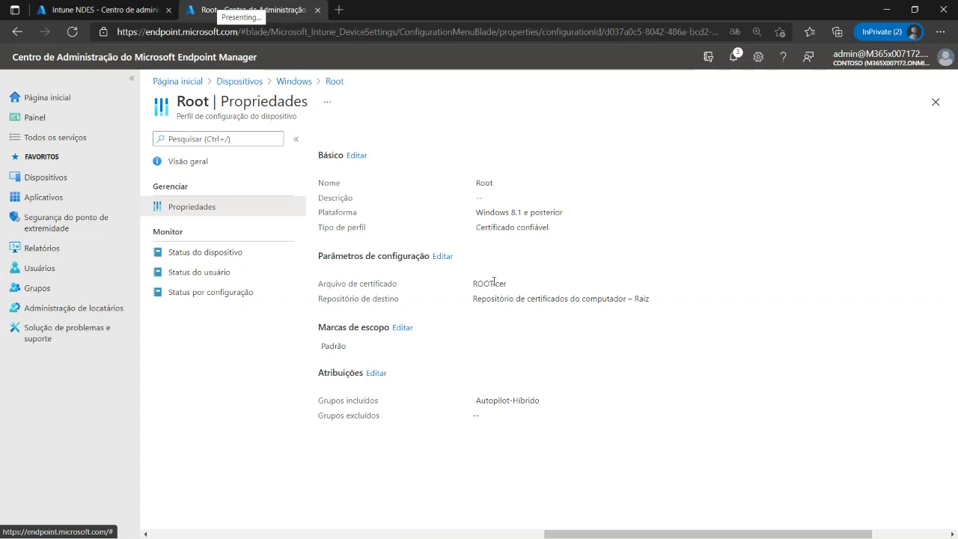
# - Examine the Root profile's certificate file selection and destination store options, and leave the editor without saving
pyautogui.click(442, 256)
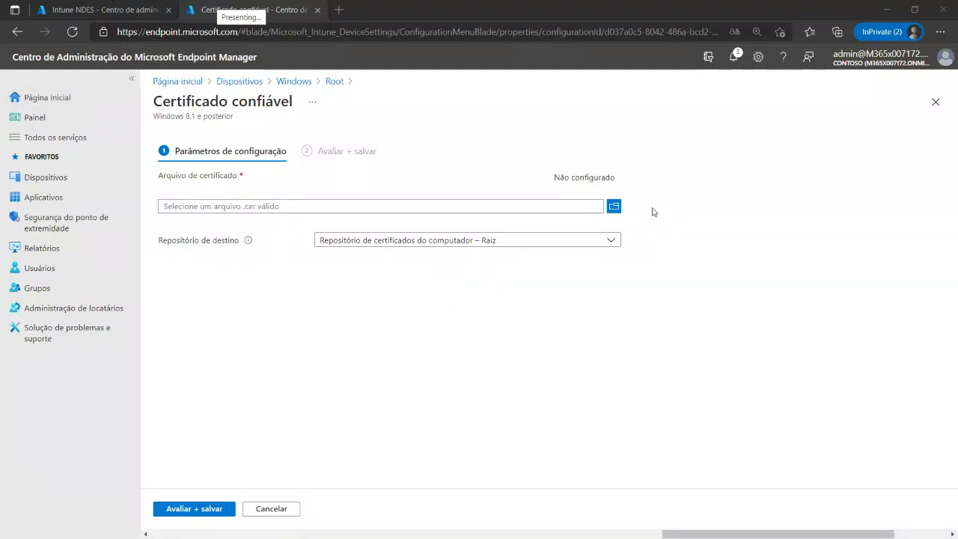
pyautogui.click(614, 206)
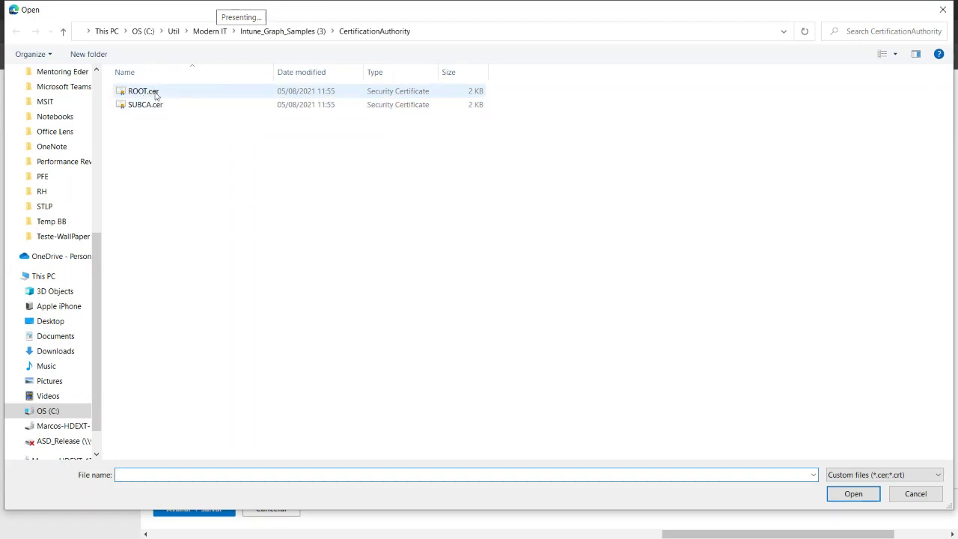
pyautogui.click(925, 500)
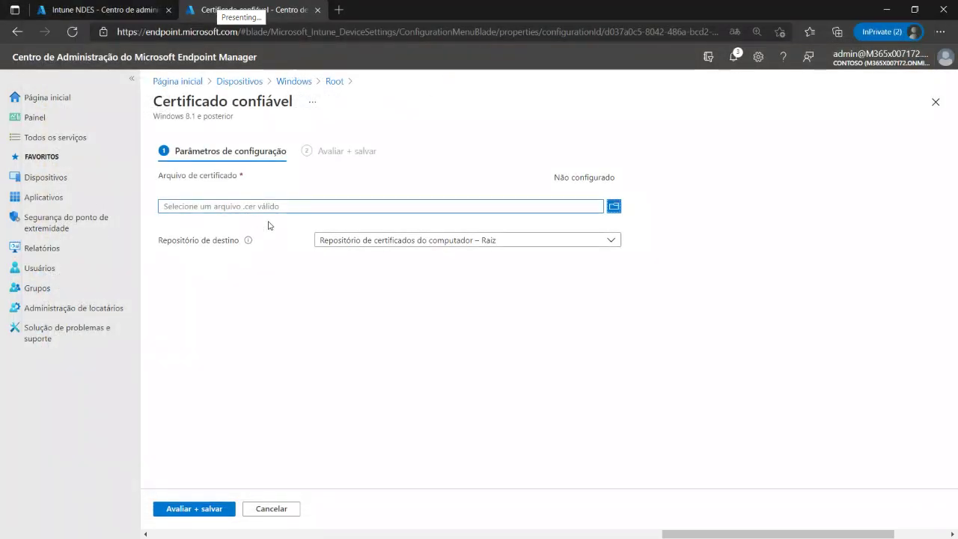
pyautogui.click(394, 247)
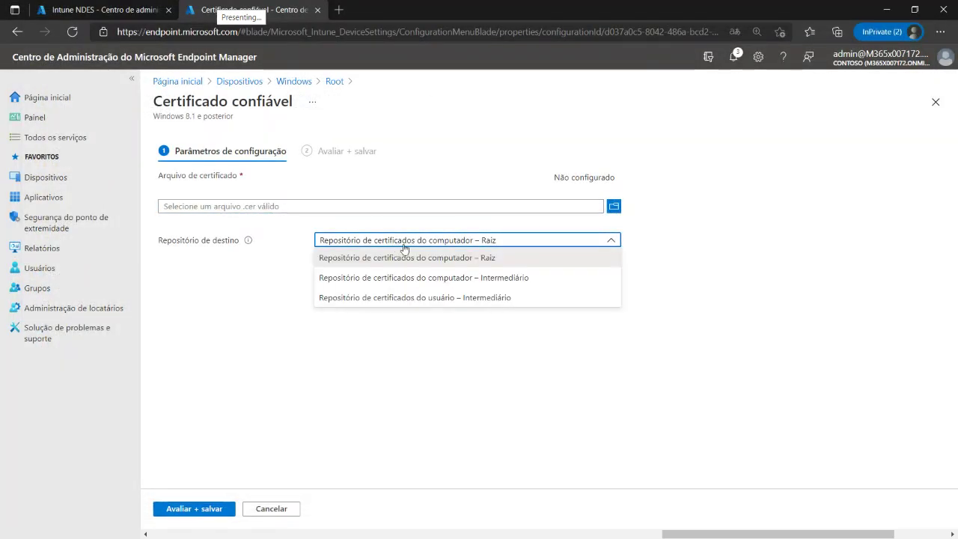
pyautogui.click(424, 179)
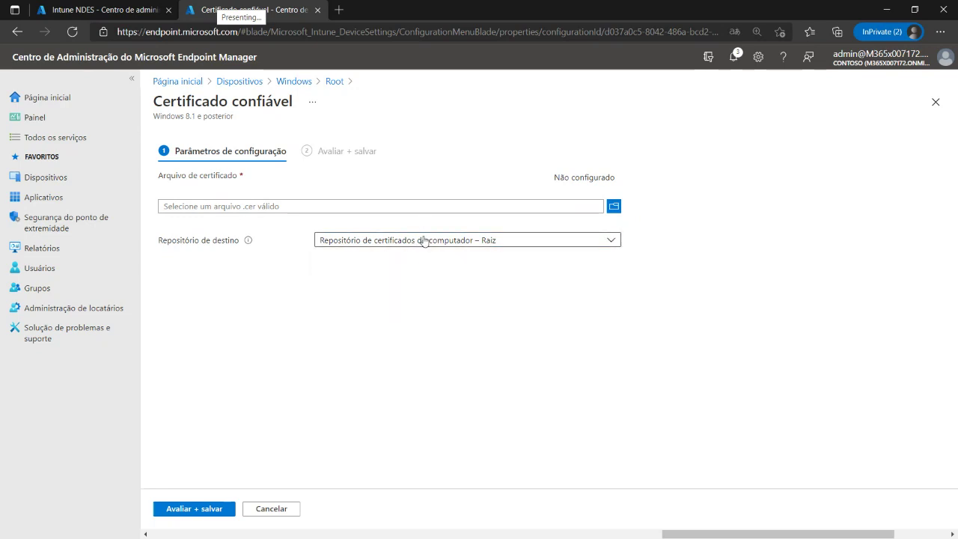
pyautogui.click(288, 510)
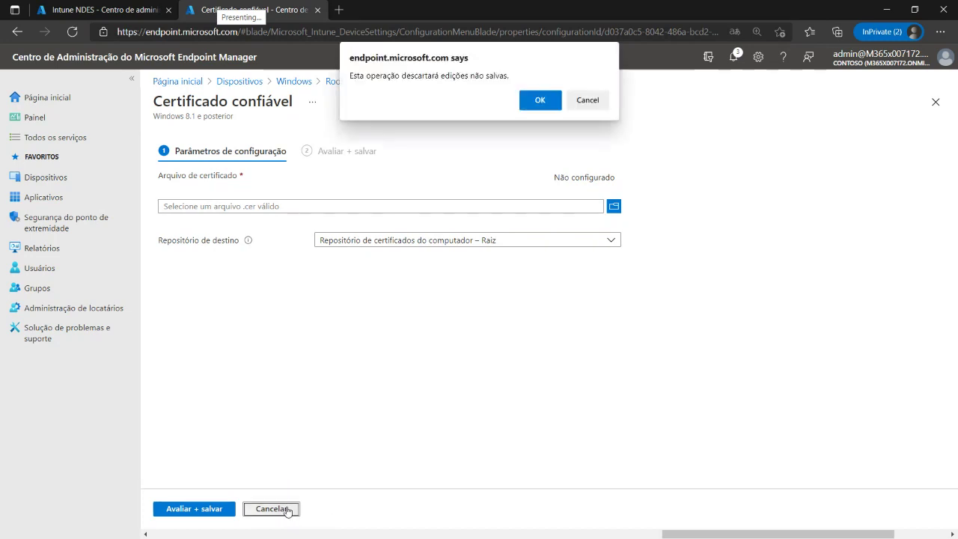
pyautogui.click(543, 99)
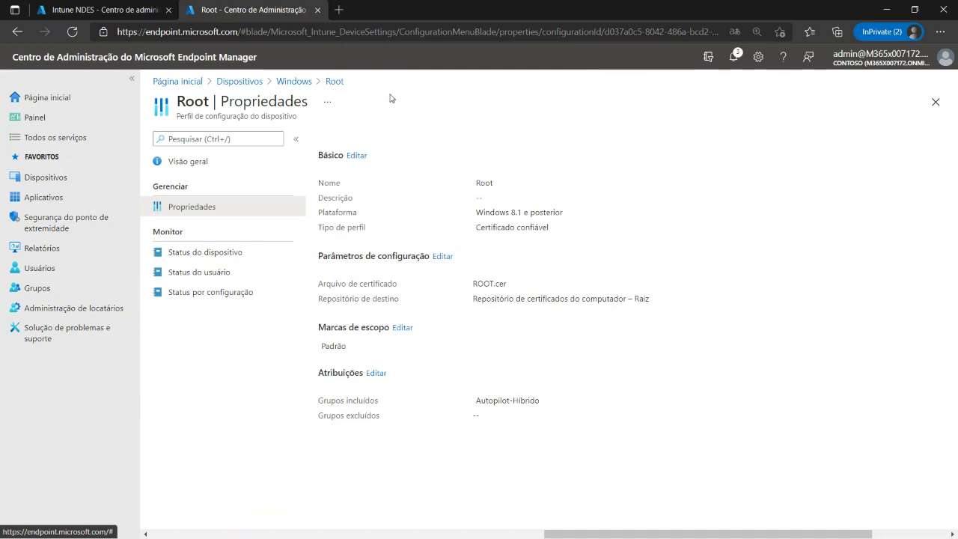
# - Return to the Windows configuration profiles and open the configuration settings of SCEP - W10 for editing
pyautogui.click(307, 82)
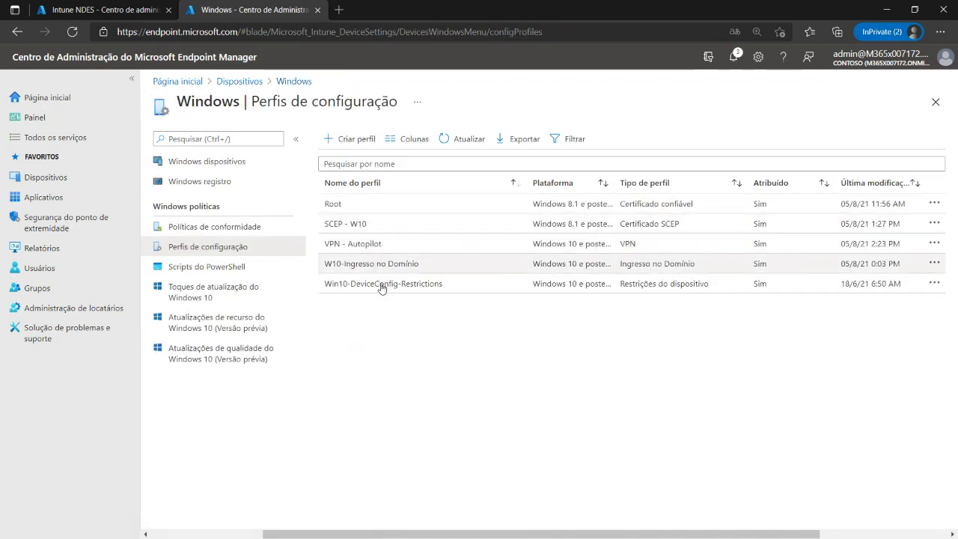
pyautogui.click(393, 230)
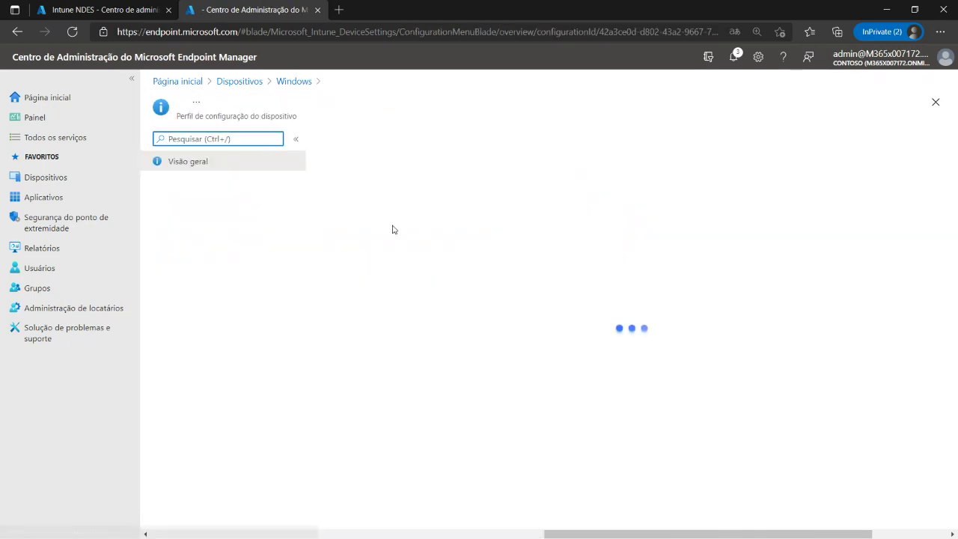
pyautogui.click(192, 209)
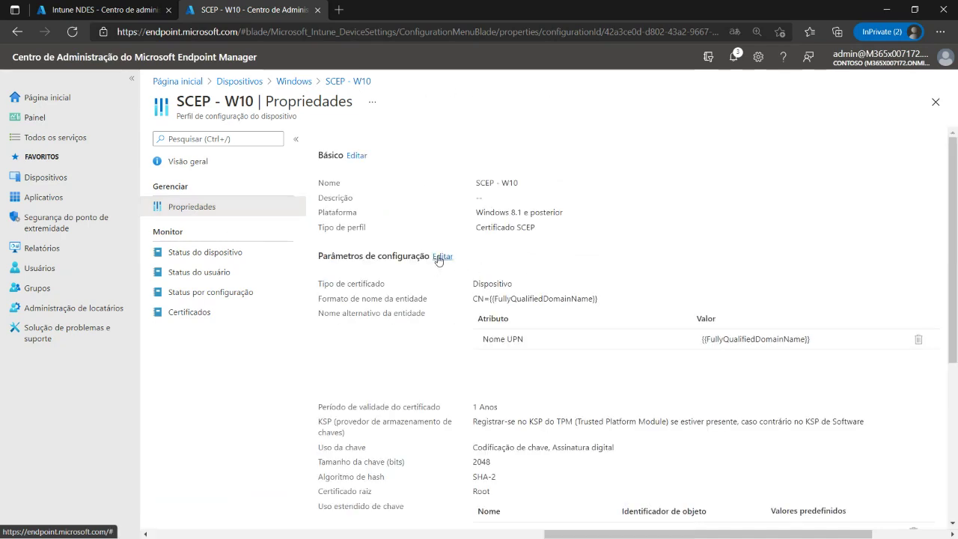
pyautogui.click(441, 257)
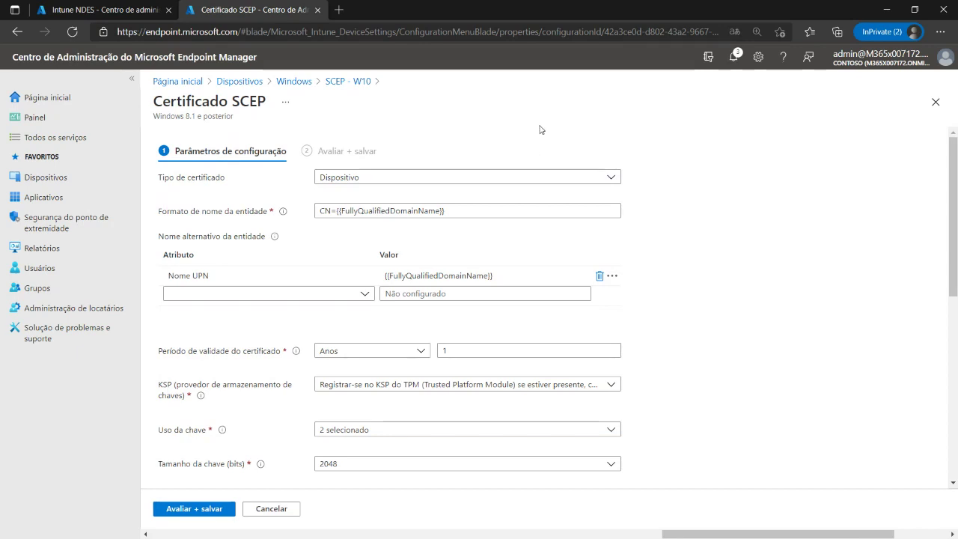
# - Examine the SCEP certificate type, subject alternative name, key storage provider and key usage options
pyautogui.click(611, 177)
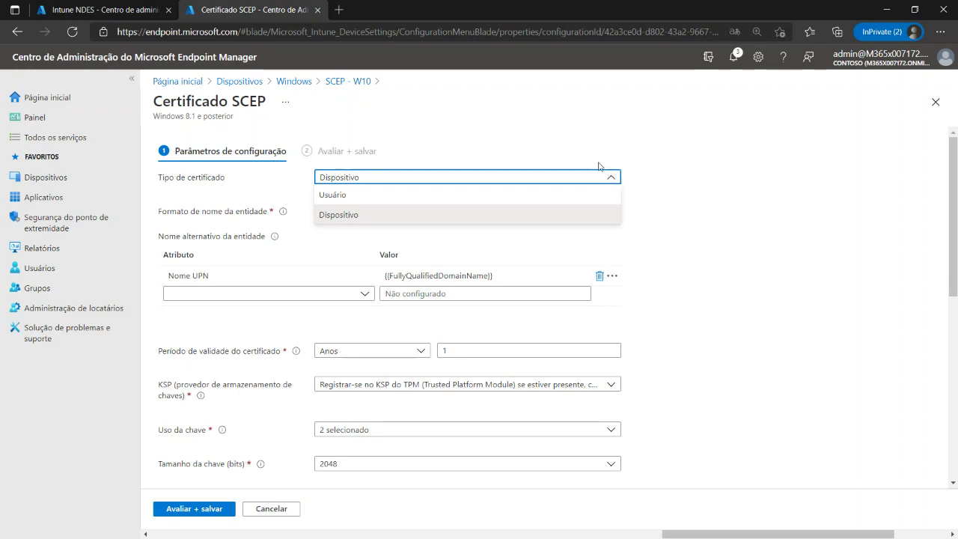
pyautogui.click(487, 112)
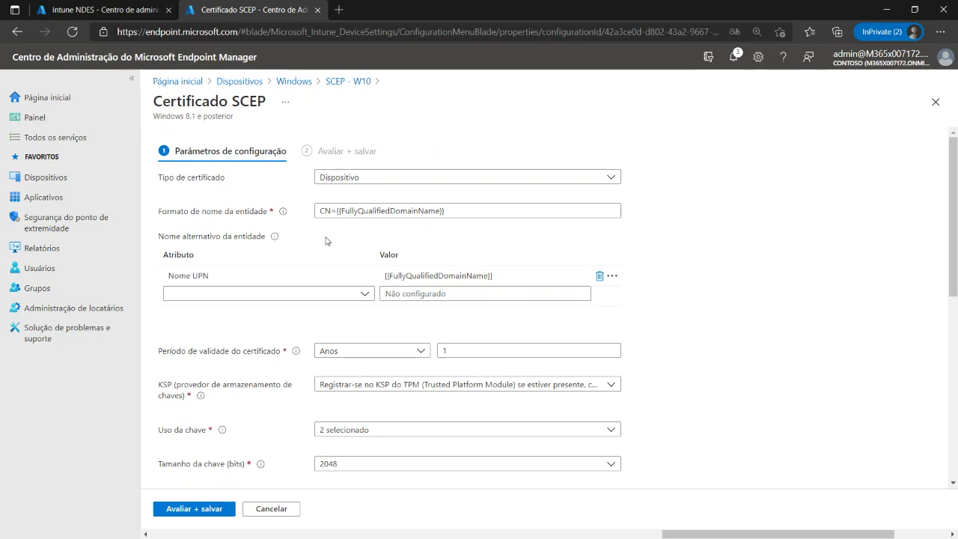
pyautogui.click(323, 281)
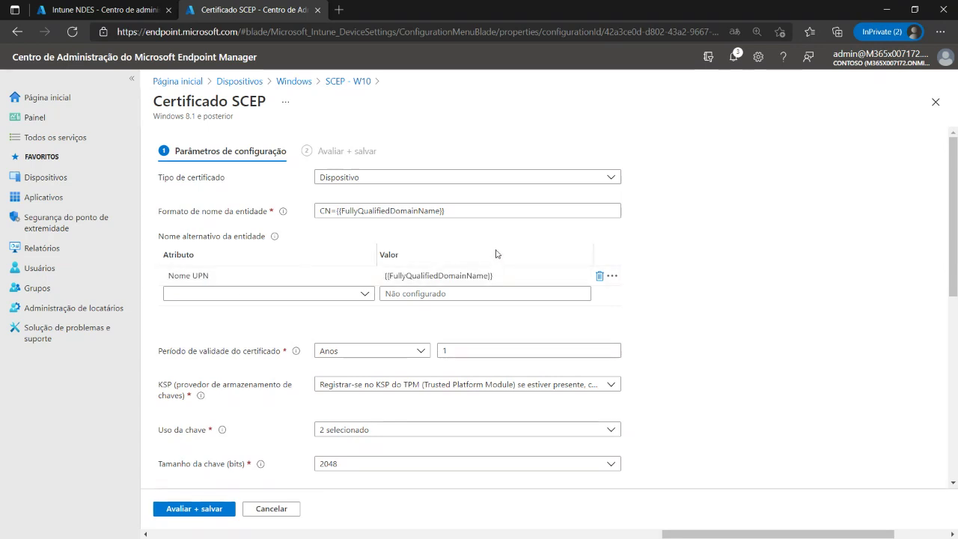
pyautogui.scroll(-3, 496, 254)
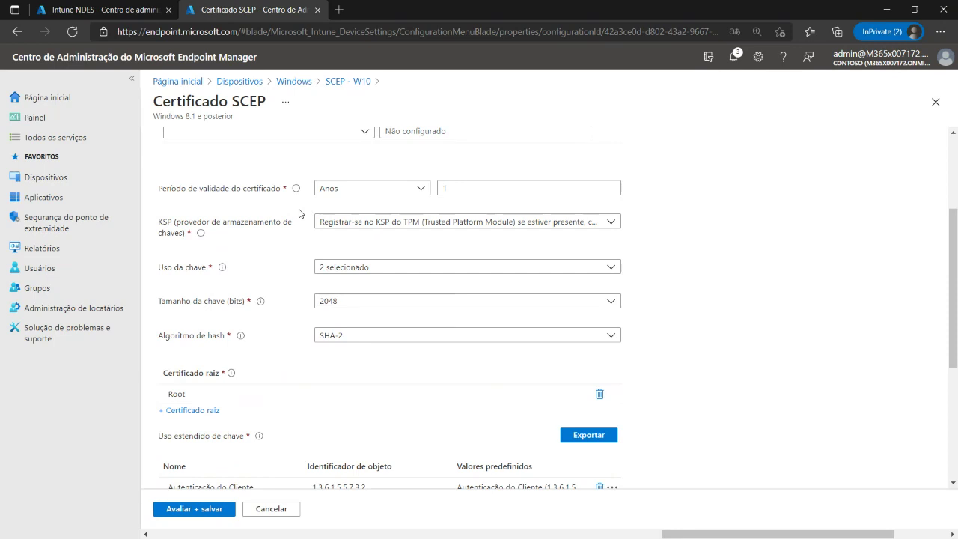
pyautogui.click(402, 222)
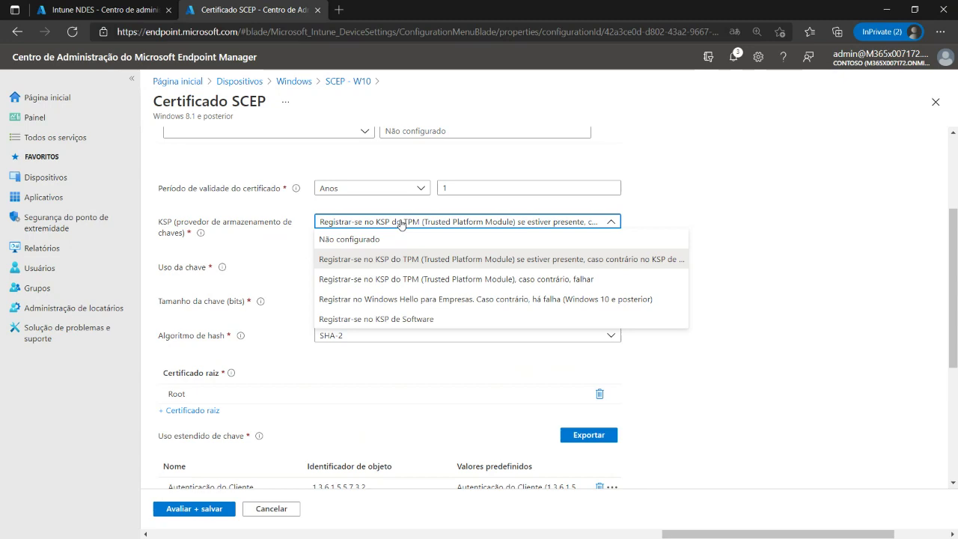
pyautogui.click(402, 222)
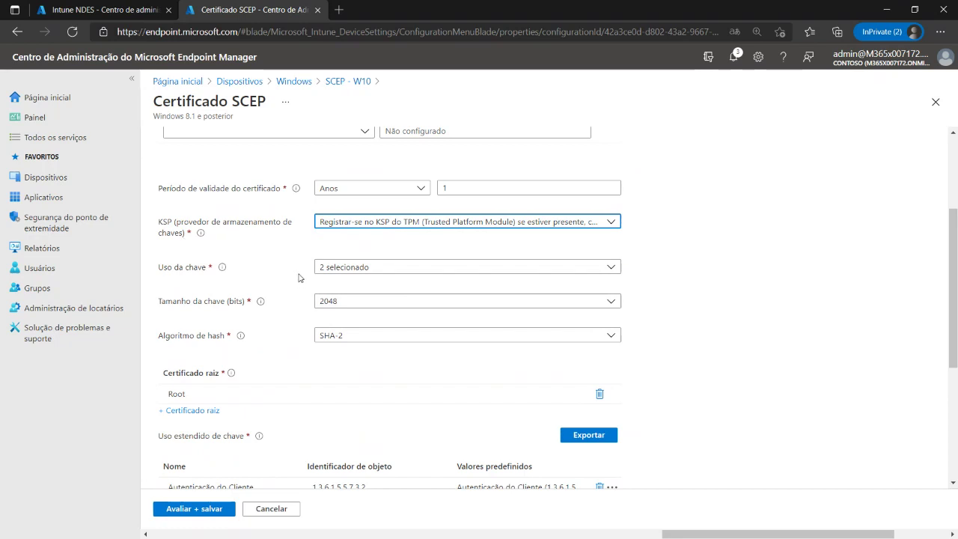
pyautogui.scroll(-1, 314, 269)
pyautogui.click(402, 212)
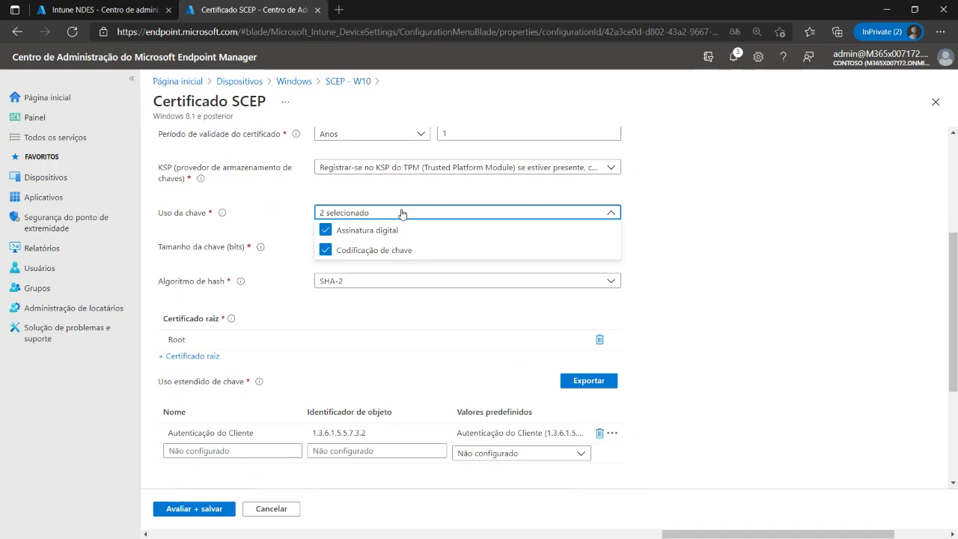
pyautogui.click(271, 197)
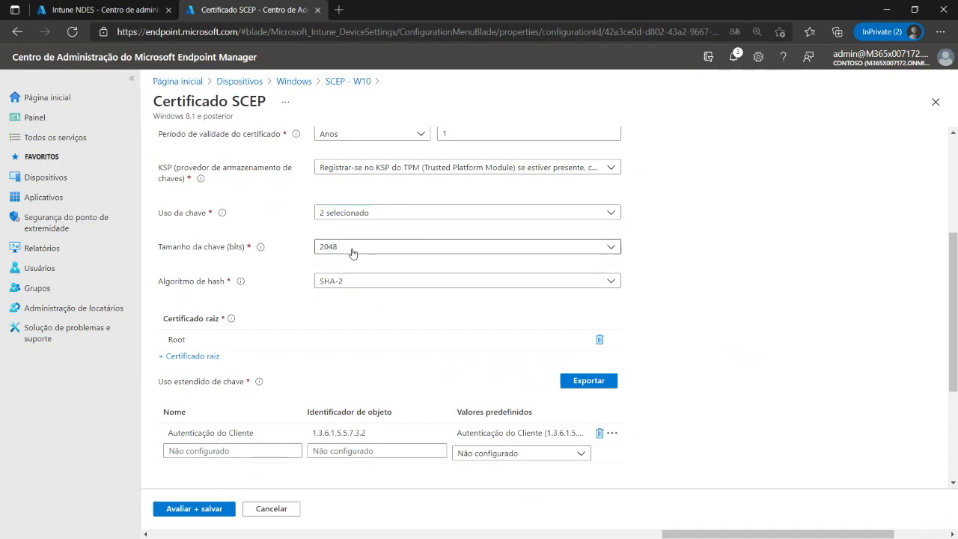
# - Examine the hash algorithm options and the trusted root certificates available to the SCEP profile
pyautogui.scroll(-1, 283, 281)
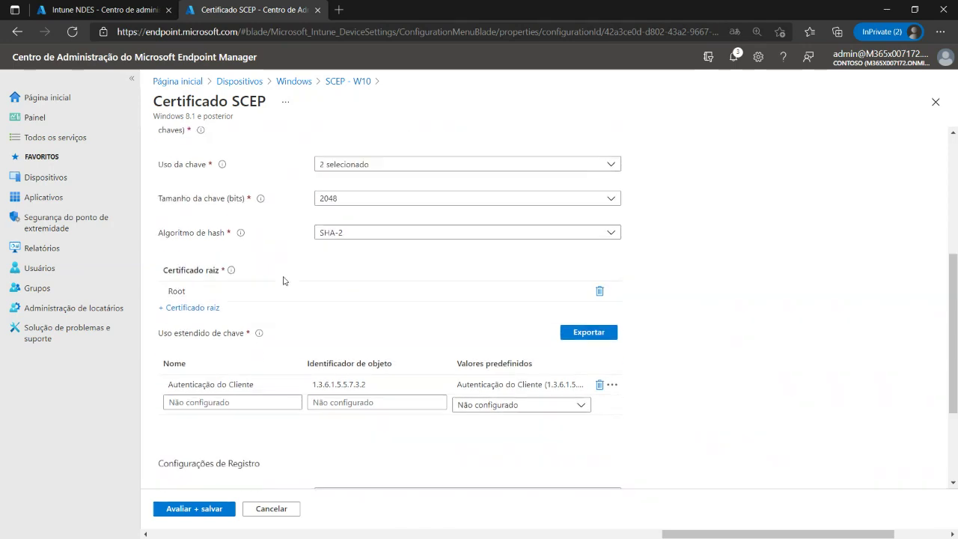
pyautogui.click(373, 232)
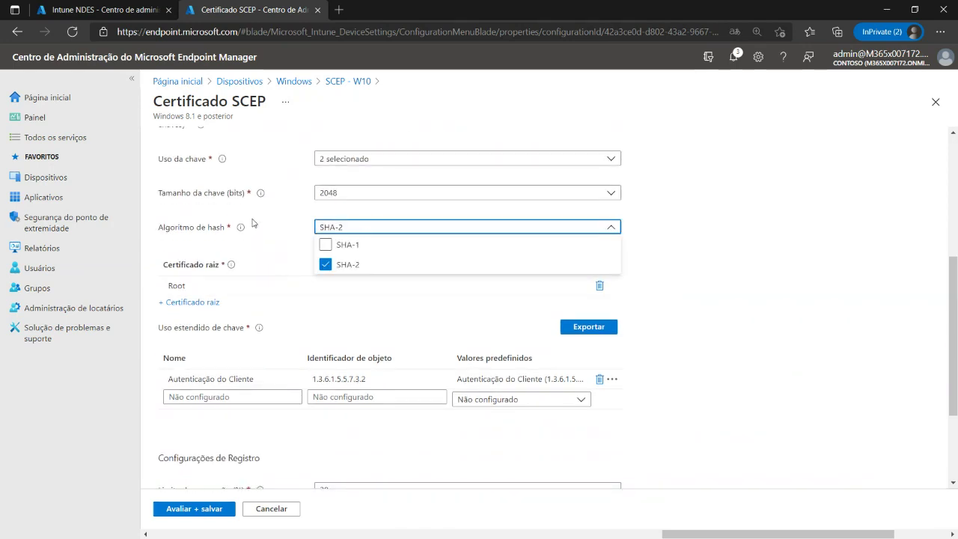
pyautogui.click(269, 221)
pyautogui.scroll(-1, 268, 220)
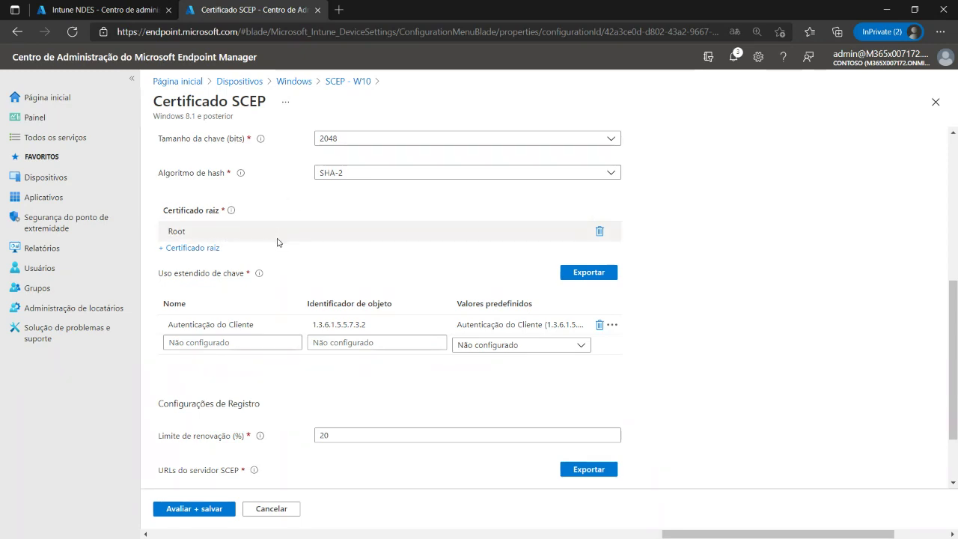
pyautogui.click(192, 248)
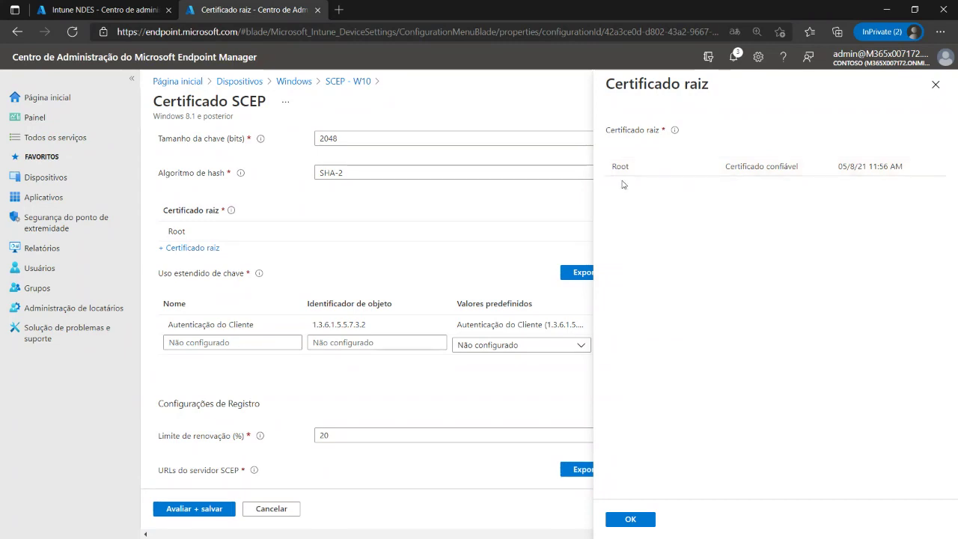
pyautogui.click(935, 86)
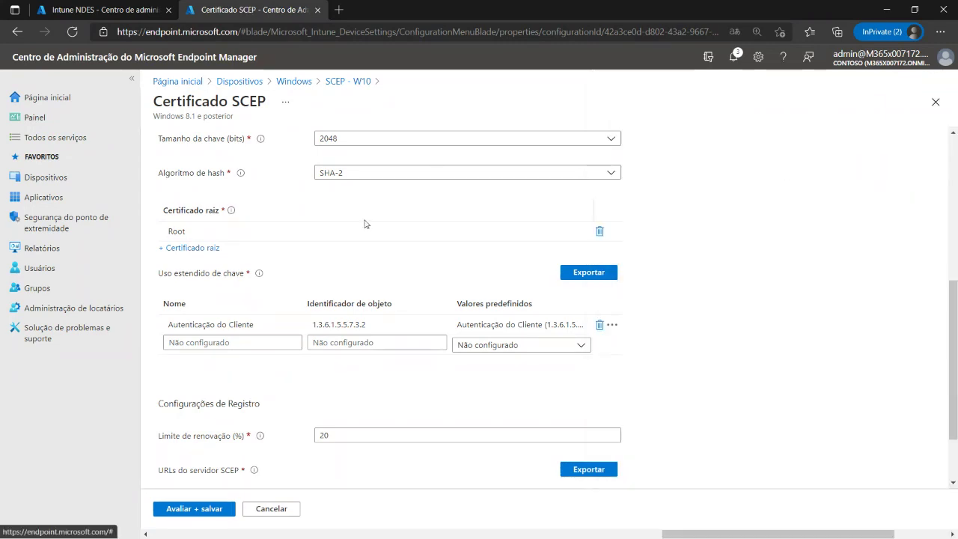
# - Review the extended key usage presets and choose Autenticação do Cliente (1.3.6.1.5.5.7.3.2) for the existing entry
pyautogui.scroll(-2, 376, 226)
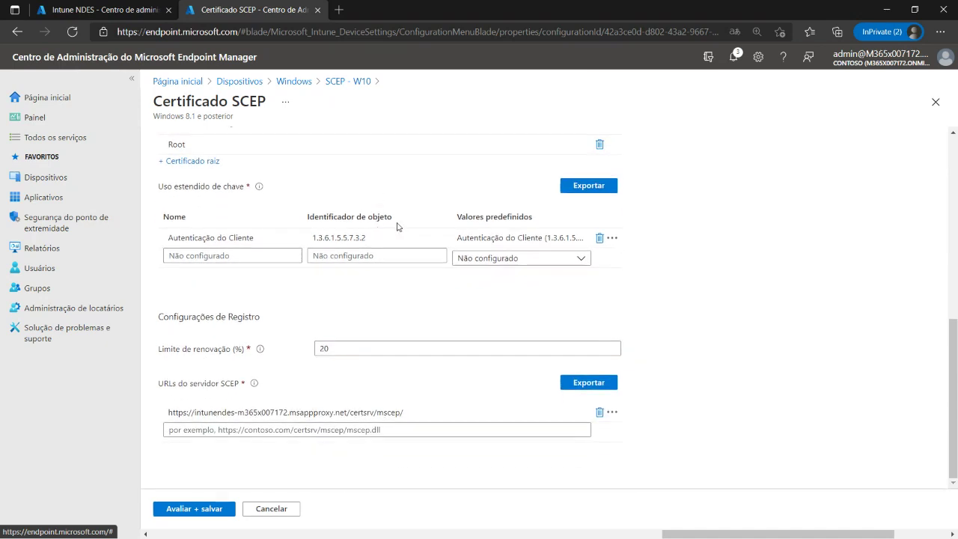
pyautogui.click(571, 239)
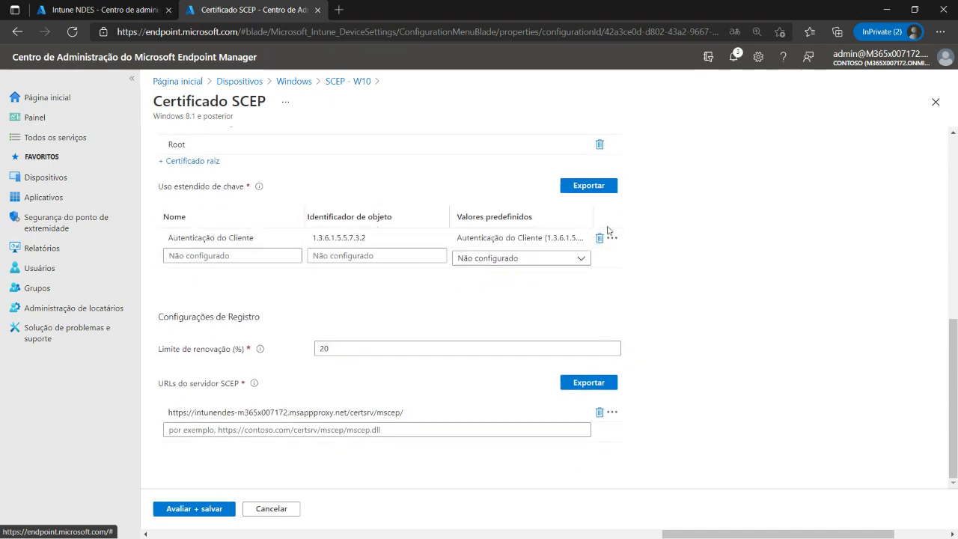
pyautogui.click(582, 239)
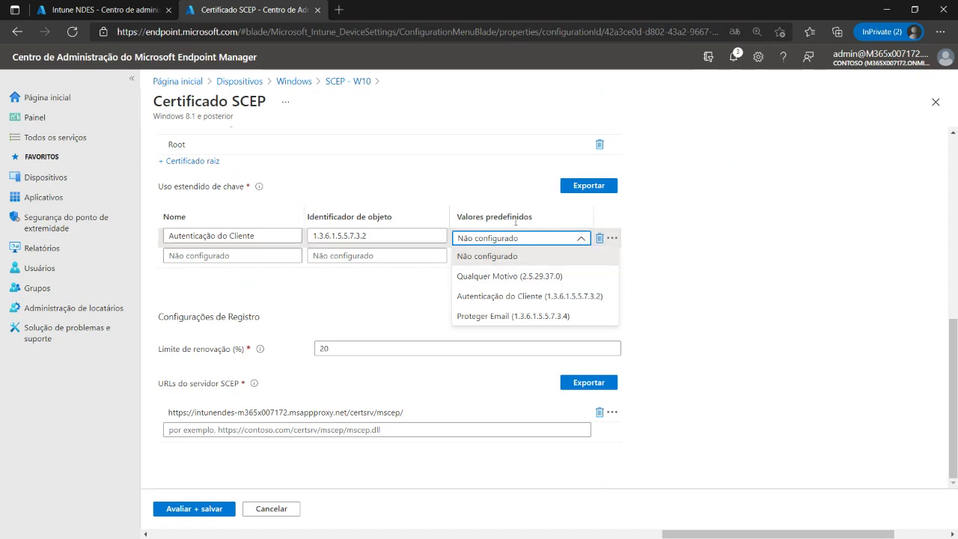
pyautogui.click(493, 180)
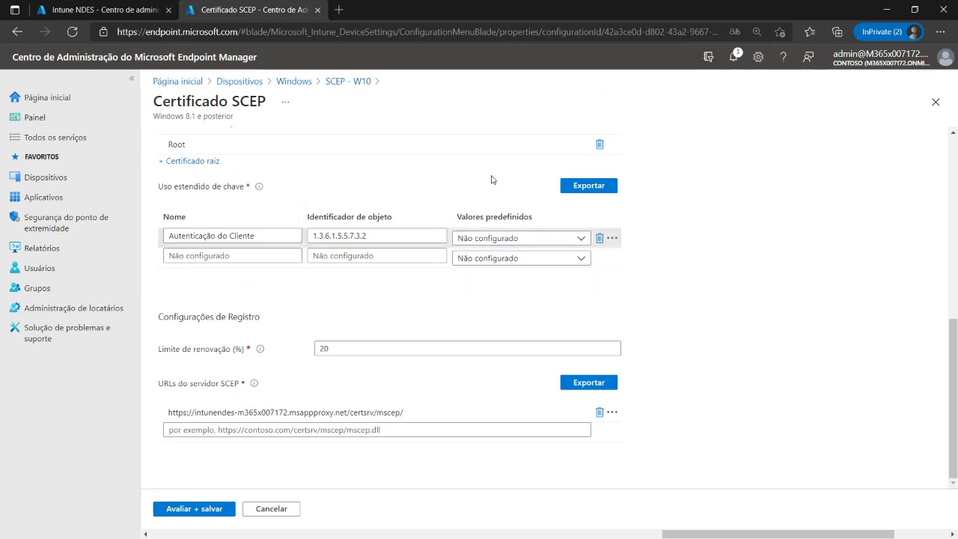
pyautogui.click(568, 239)
pyautogui.click(497, 297)
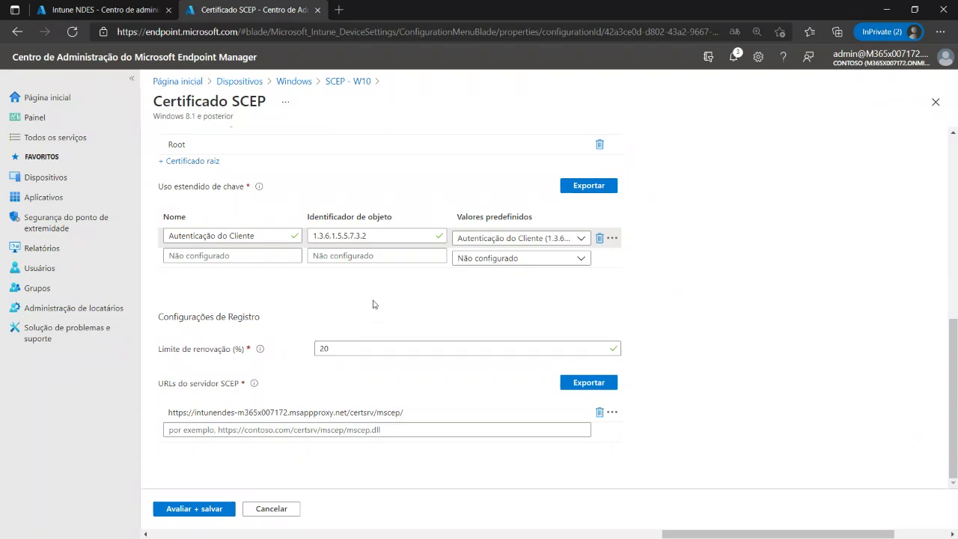
# - Check the SCEP server URL entry and discard the edits to the SCEP - W10 profile
pyautogui.click(429, 409)
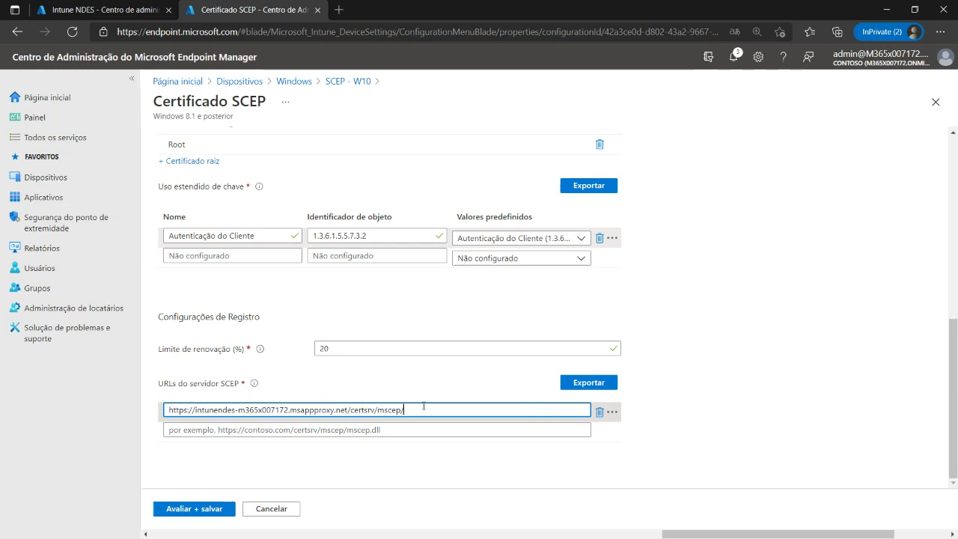
pyautogui.click(436, 378)
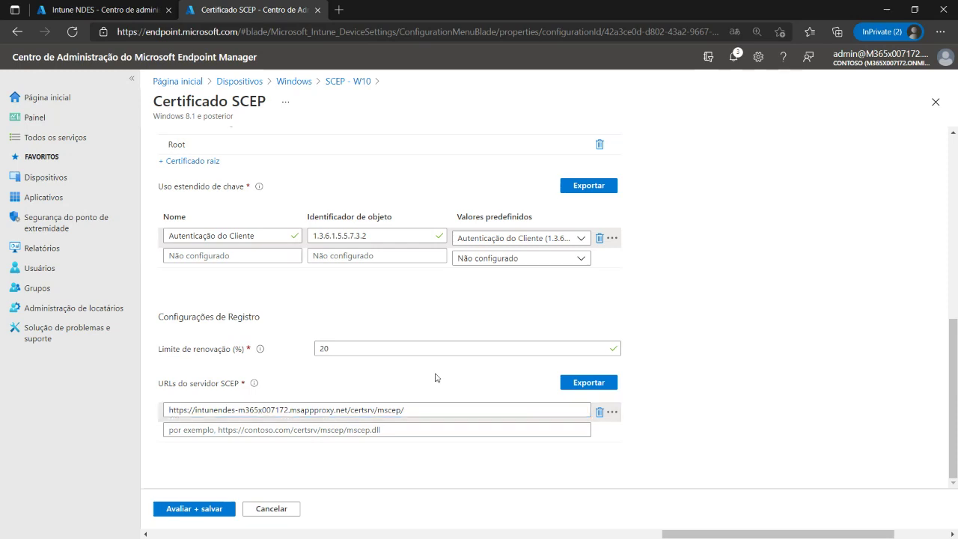
pyautogui.click(282, 508)
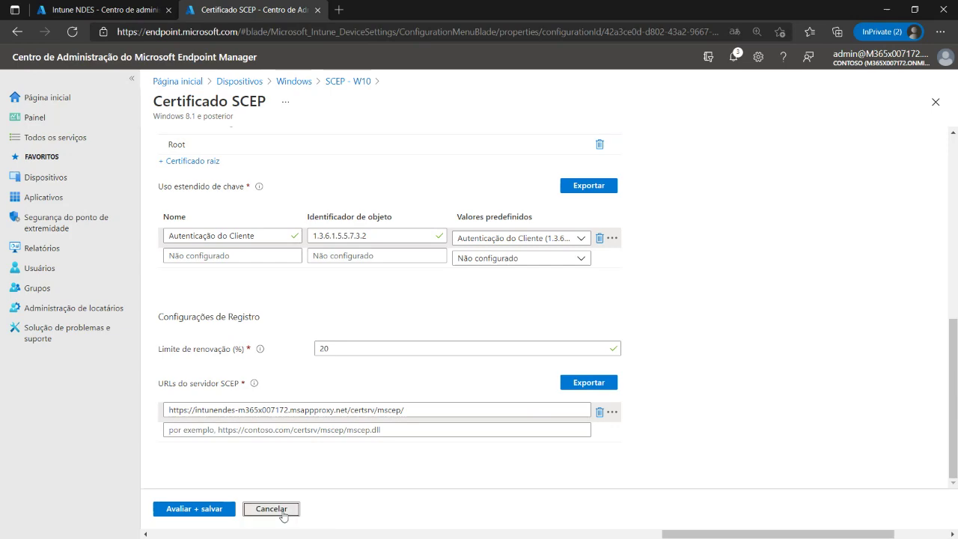
pyautogui.click(538, 102)
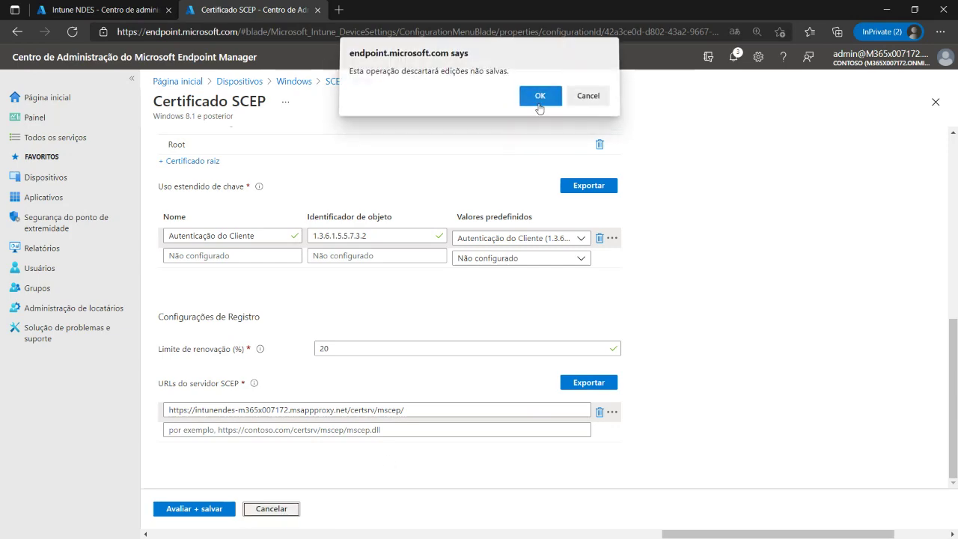
# - Check the SCEP - W10 profile's assignments and highlight the included group Autopilot-Híbrido
pyautogui.scroll(-4, 493, 306)
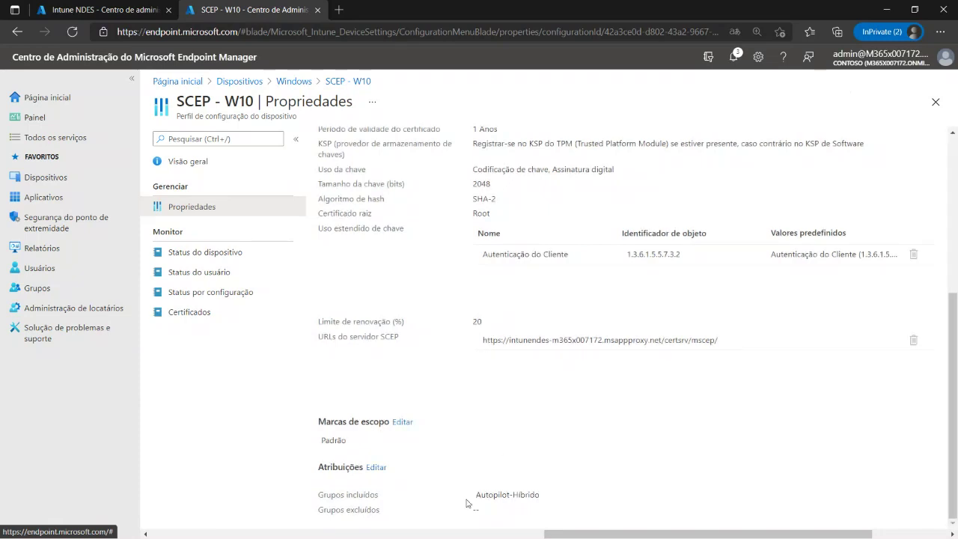
pyautogui.moveTo(477, 495); pyautogui.dragTo(544, 504)
pyautogui.click(549, 488)
pyautogui.tripleClick(546, 498)
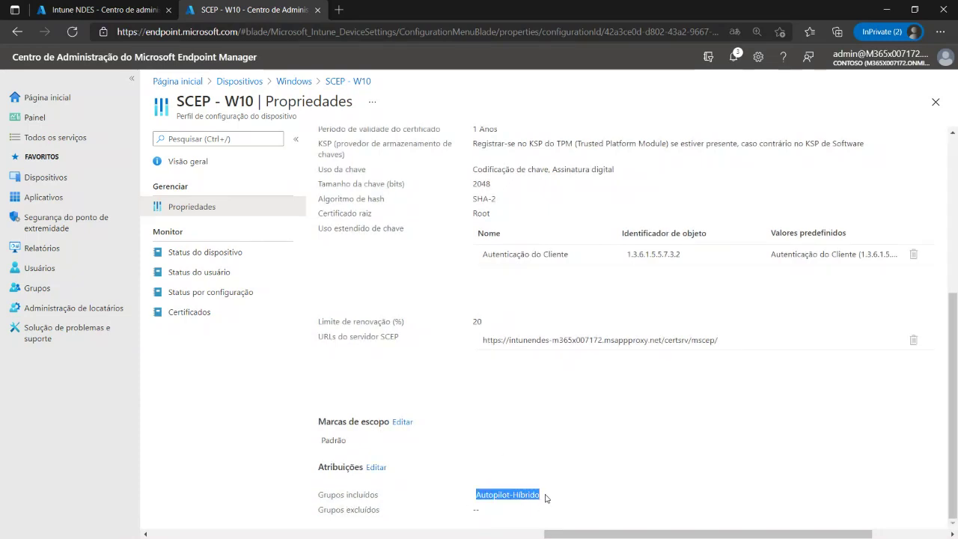
# - Open the properties of the VPN - Autopilot profile from the Windows configuration profiles
pyautogui.click(250, 82)
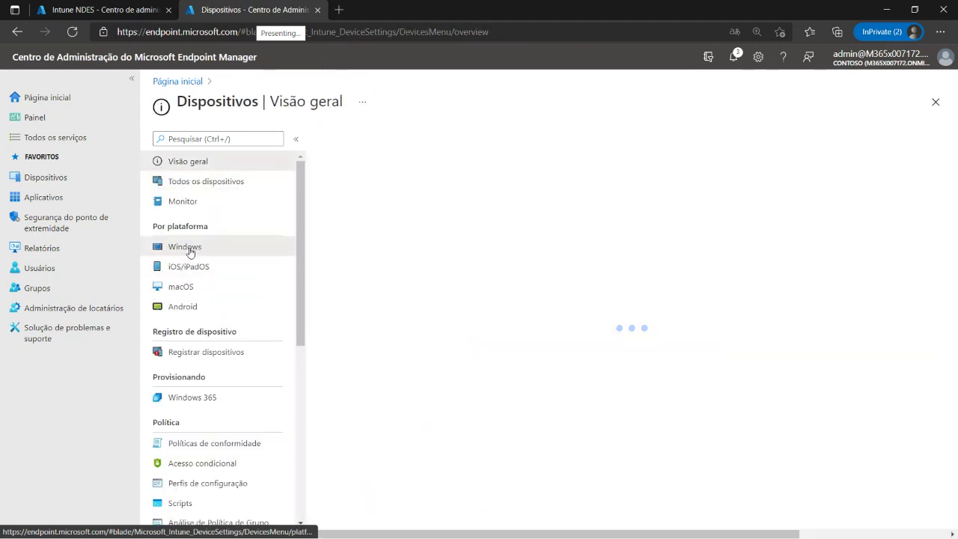
pyautogui.click(190, 250)
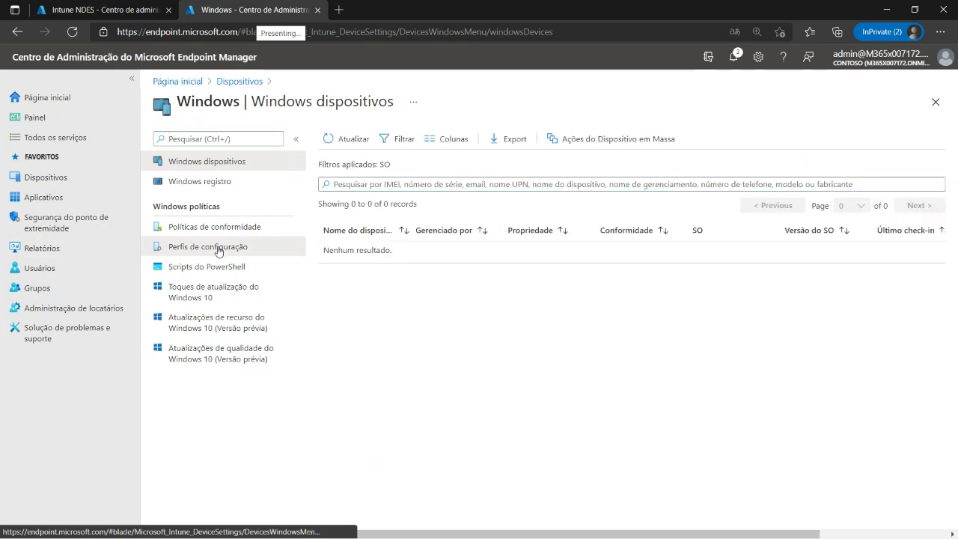
pyautogui.click(219, 249)
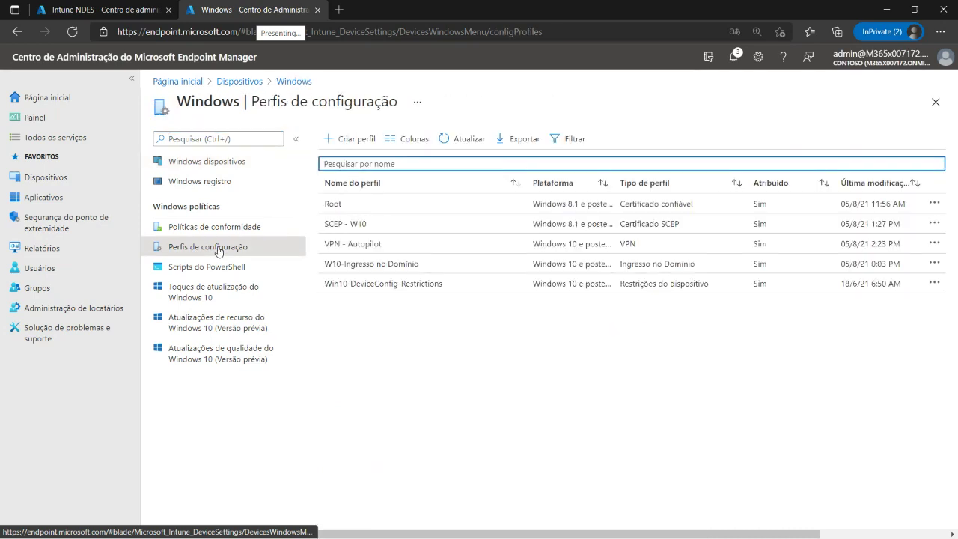
pyautogui.click(412, 250)
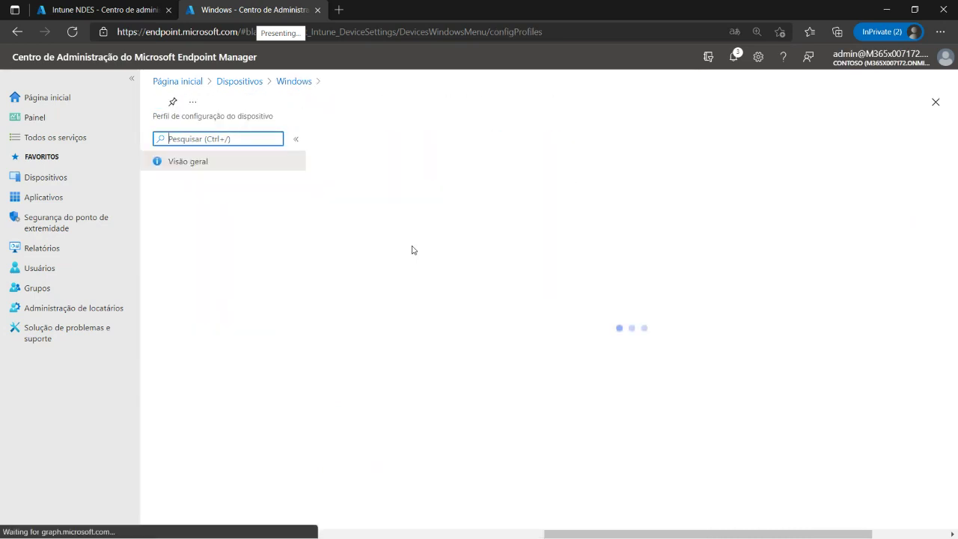
pyautogui.click(206, 214)
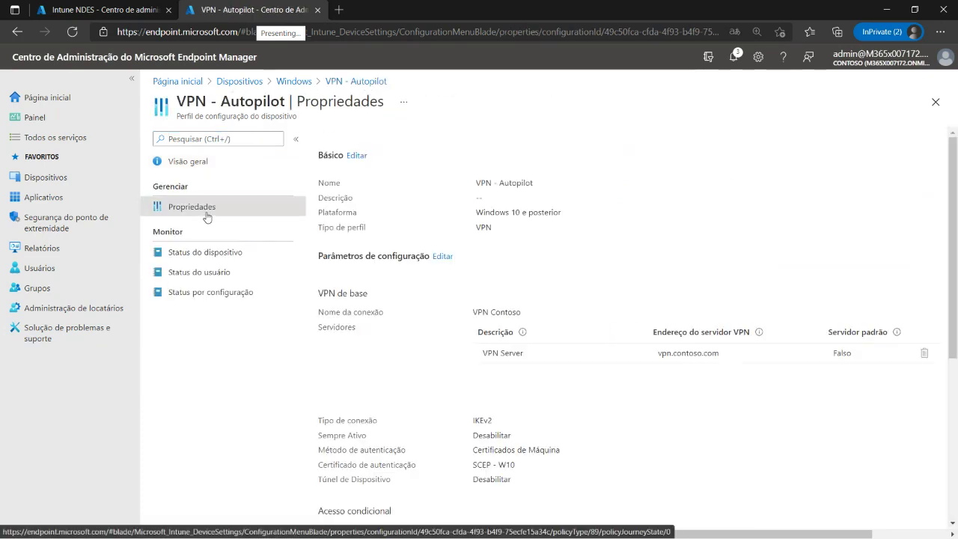
# - Open the profile's configuration settings for editing and examine the base VPN server entry and available connection types
pyautogui.click(445, 256)
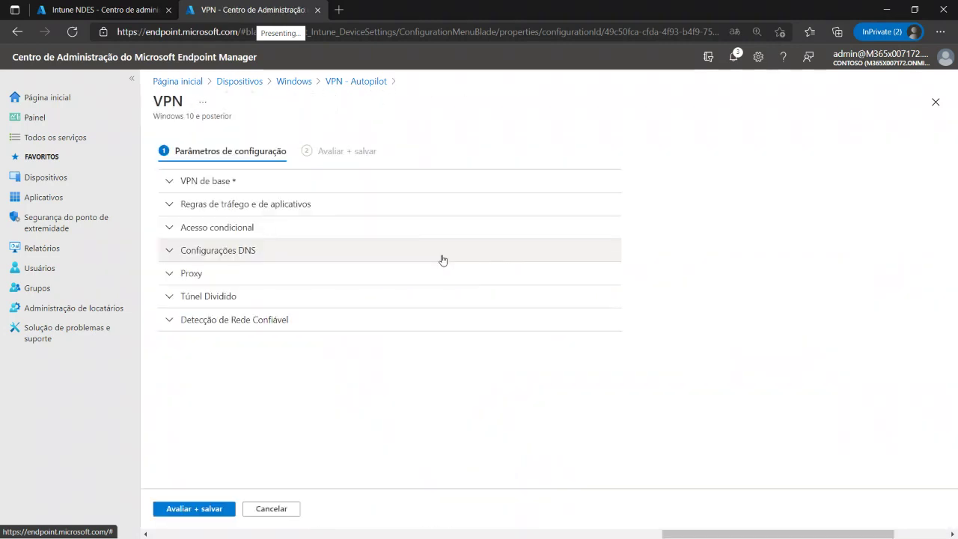
pyautogui.click(285, 184)
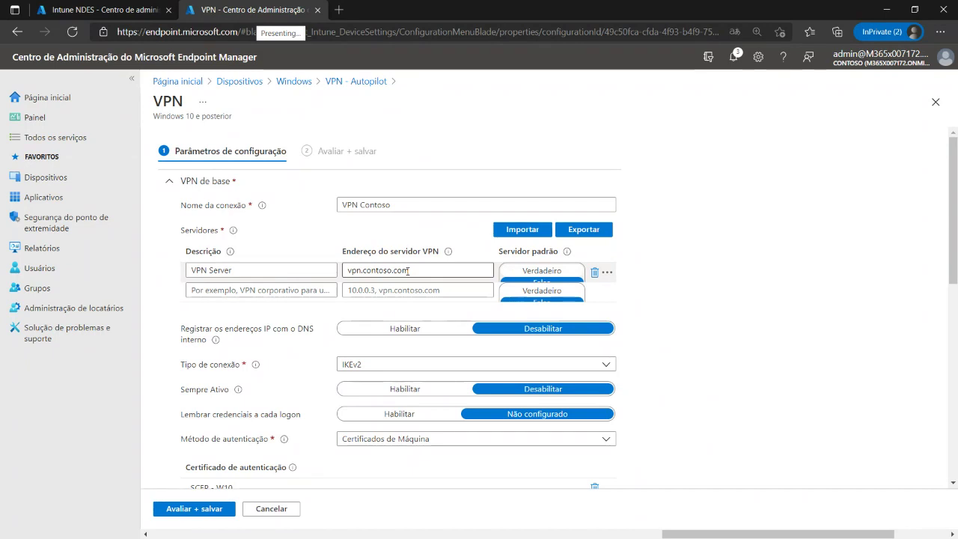
pyautogui.scroll(-1, 408, 271)
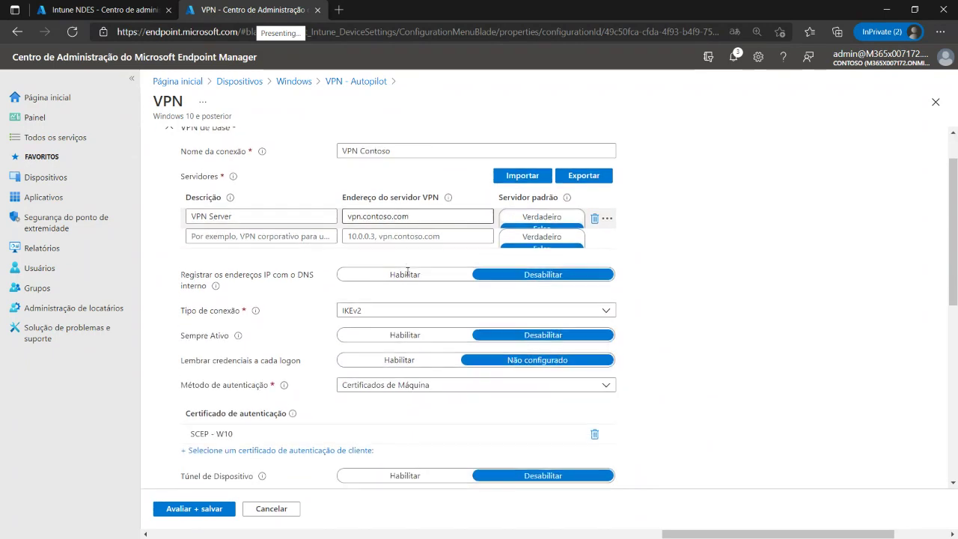
pyautogui.click(405, 310)
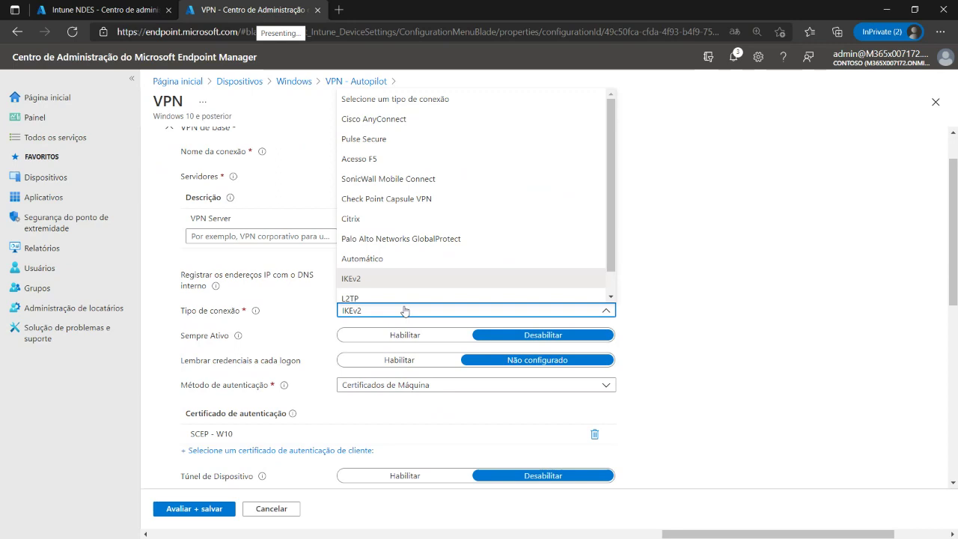
pyautogui.scroll(-1, 405, 311)
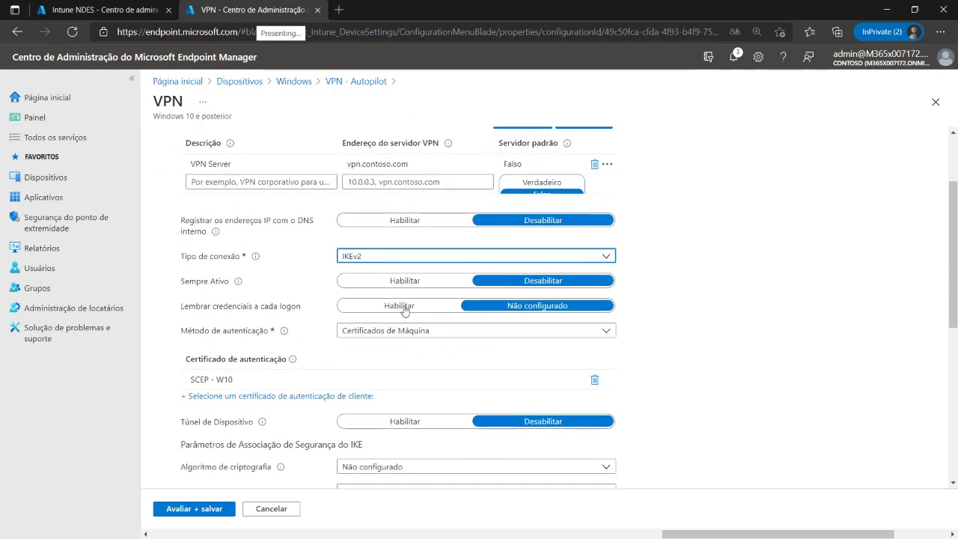
pyautogui.click(406, 257)
pyautogui.scroll(1, 406, 259)
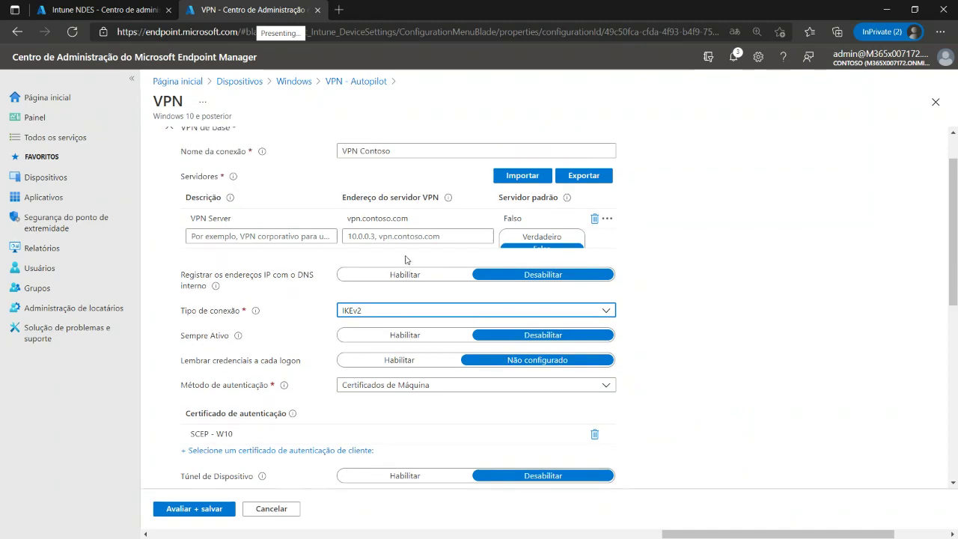
pyautogui.click(404, 312)
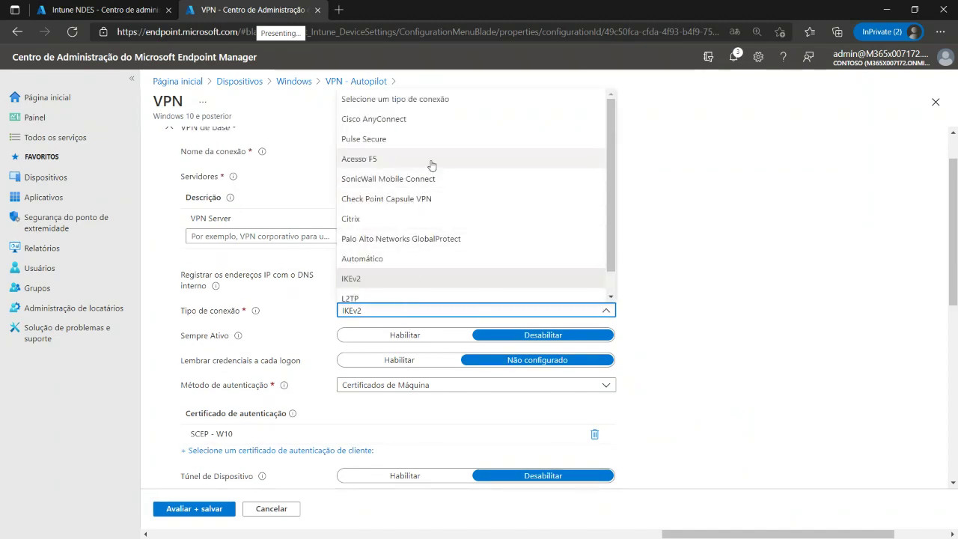
pyautogui.click(784, 263)
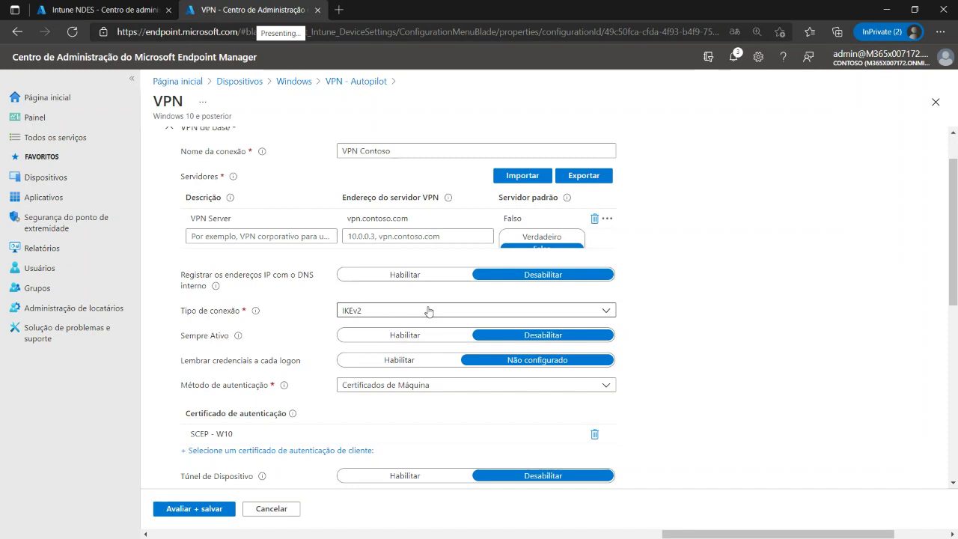
# - Examine the VPN profile's authentication methods and the client authentication certificates available for selection
pyautogui.scroll(-1, 429, 311)
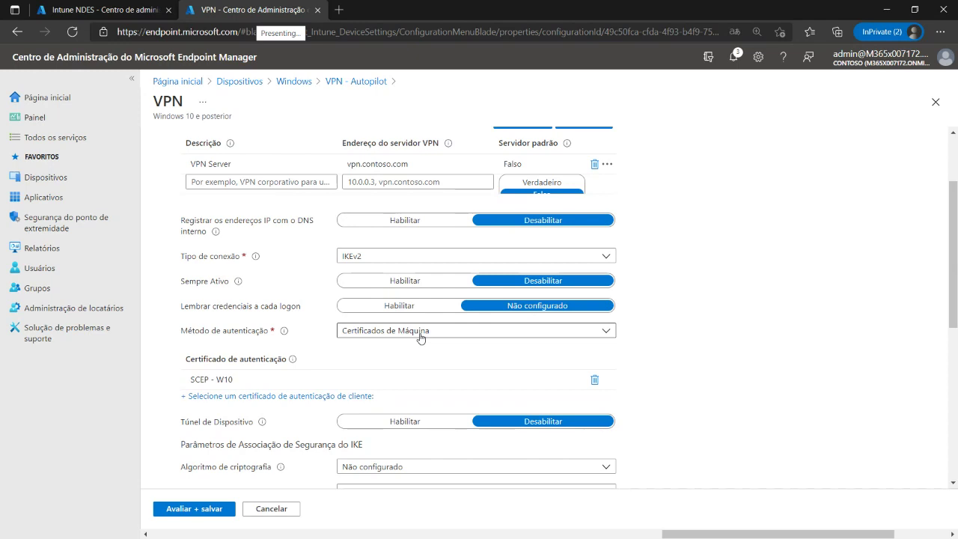
pyautogui.click(451, 337)
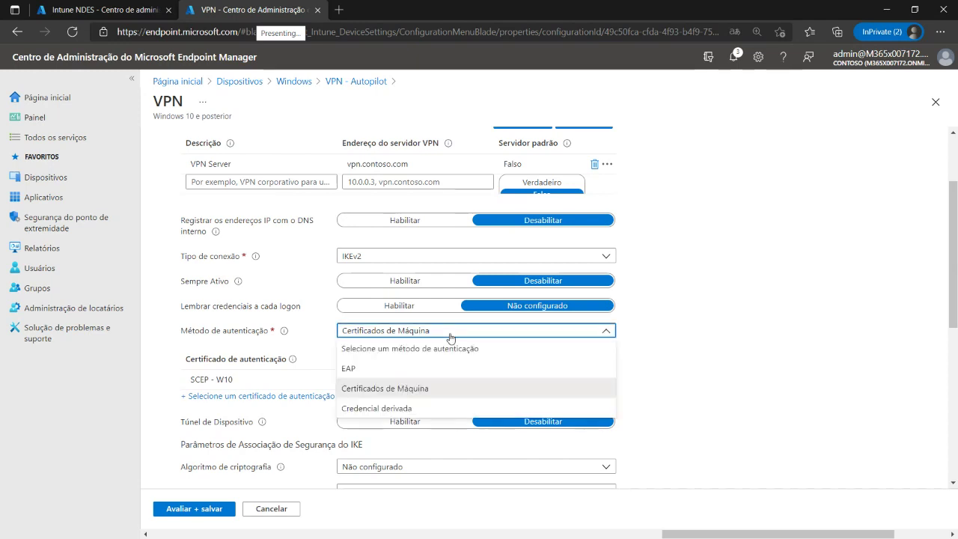
pyautogui.click(451, 337)
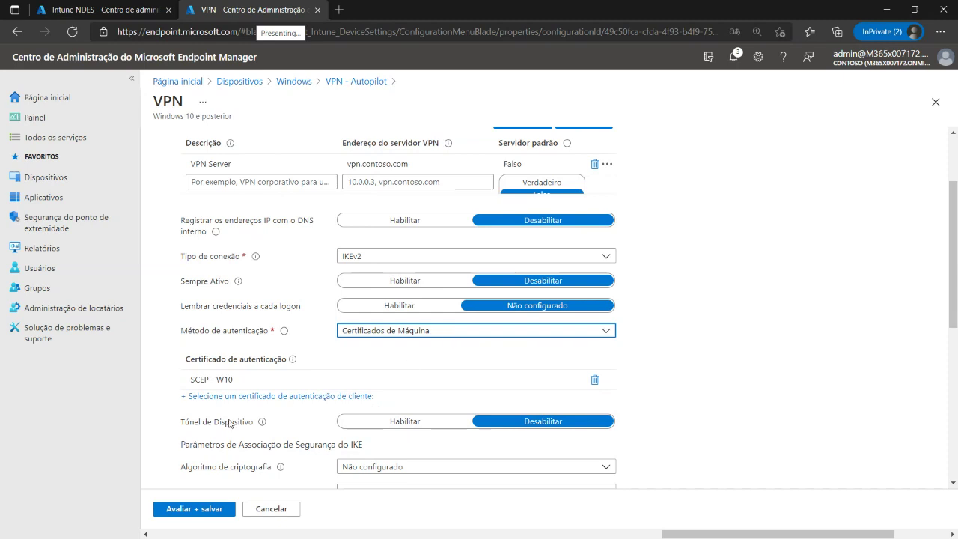
pyautogui.click(246, 396)
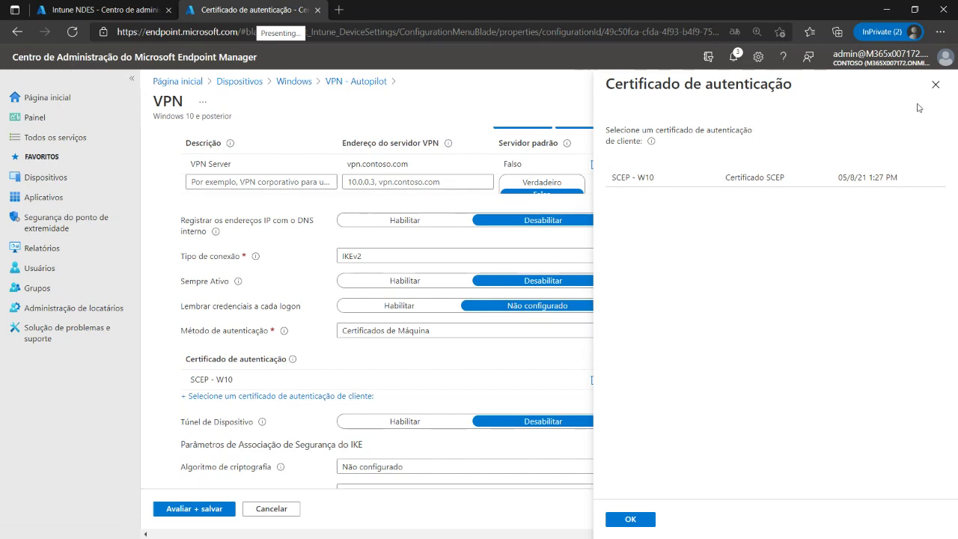
pyautogui.click(936, 85)
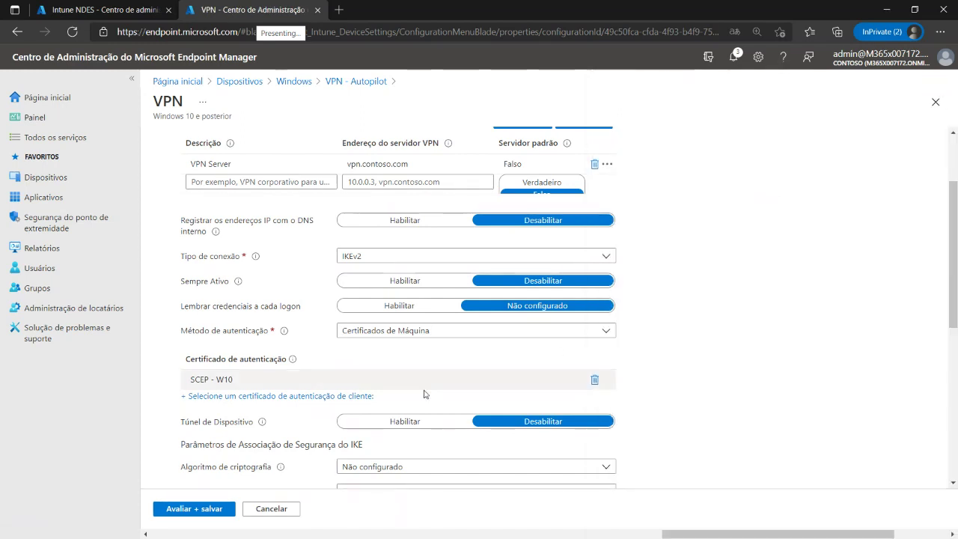
# - Review the device tunnel and IKE security association settings of the VPN profile
pyautogui.scroll(-1, 438, 363)
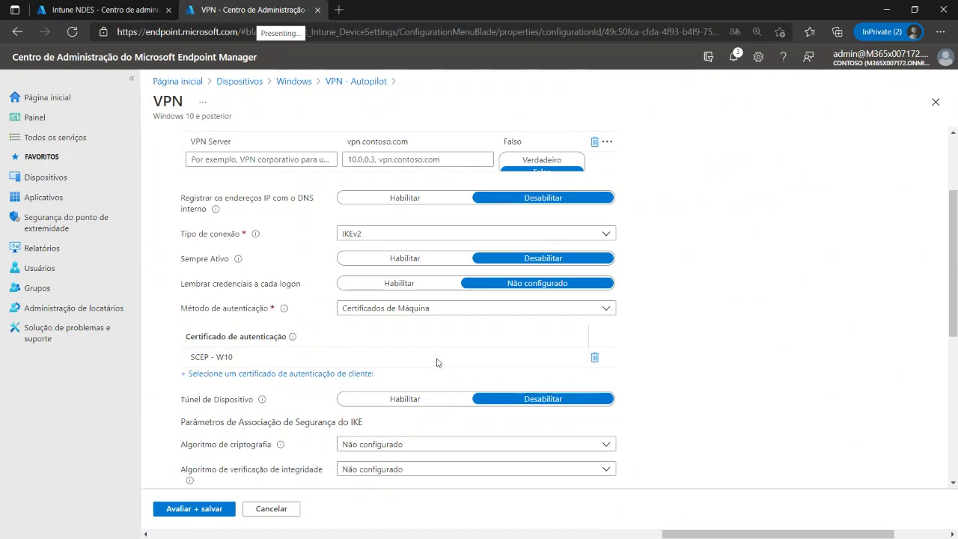
pyautogui.scroll(-3, 438, 363)
pyautogui.scroll(3, 437, 363)
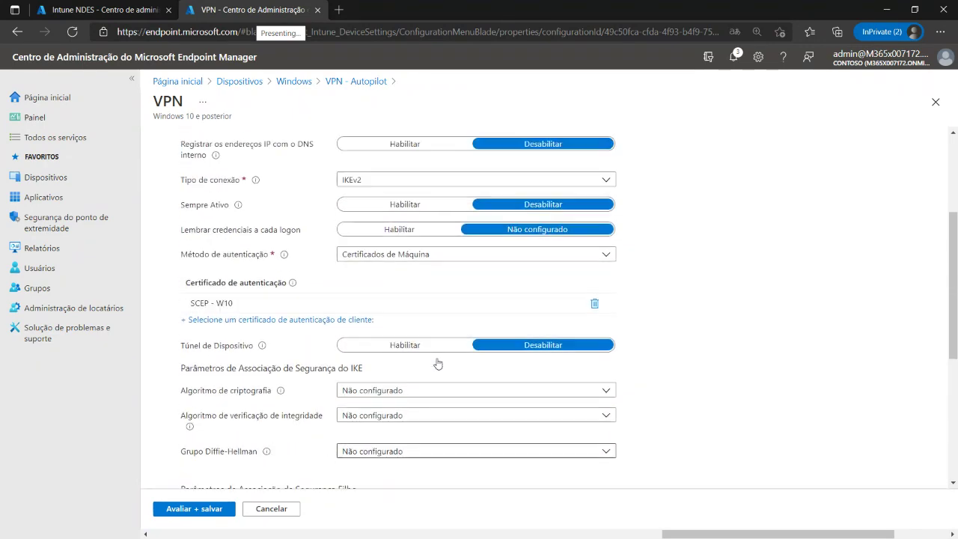
pyautogui.scroll(1, 437, 363)
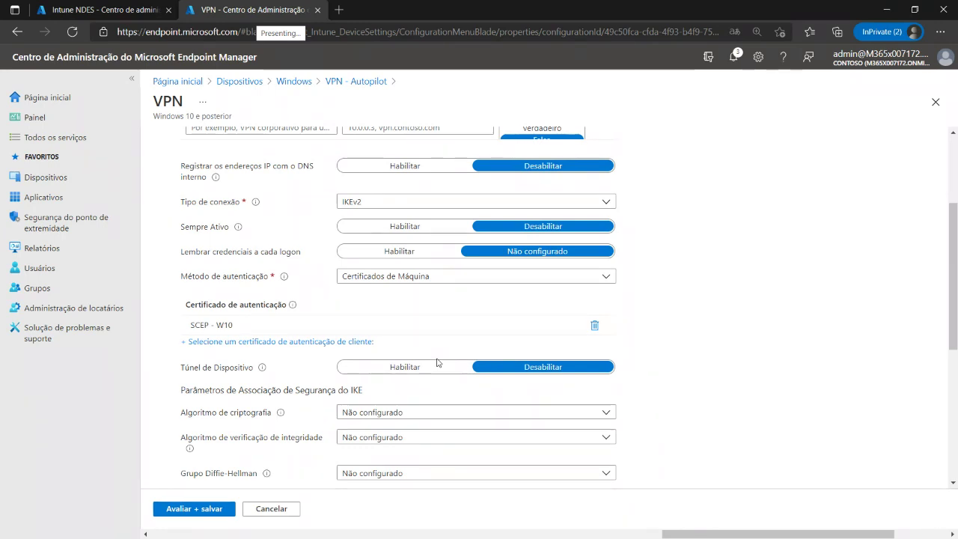
# - Discard the edits to the VPN - Autopilot profile and switch to the slide presentation
pyautogui.click(273, 512)
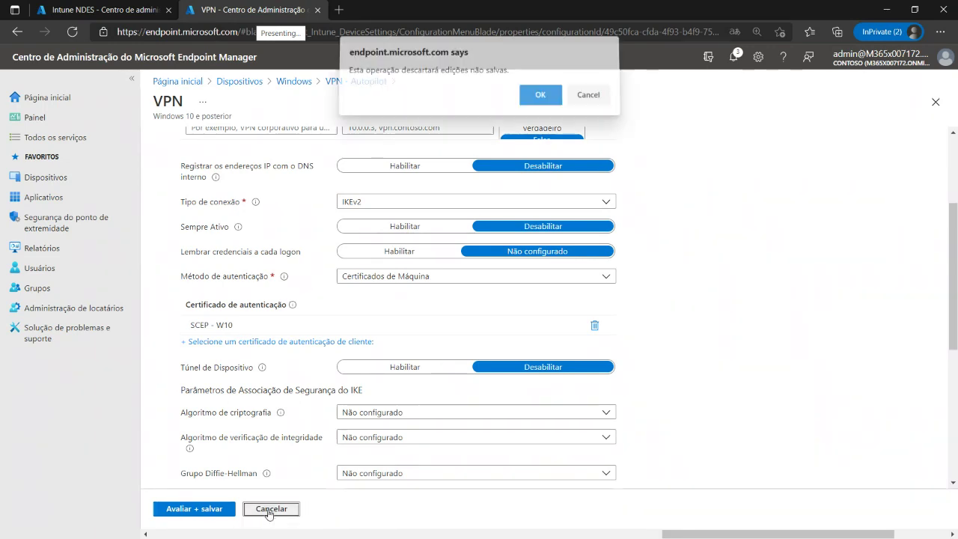
pyautogui.click(554, 103)
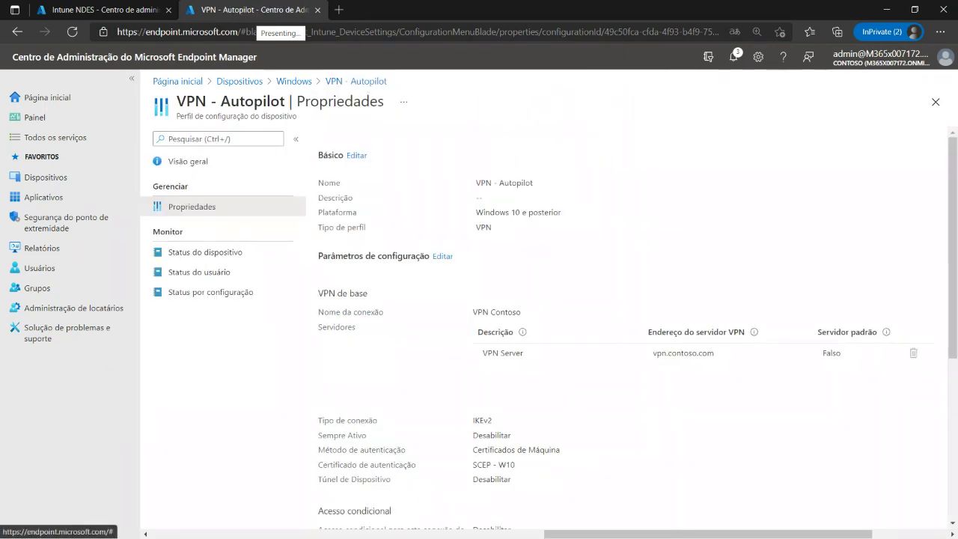
pyautogui.hotkey('alt', 'Tab')
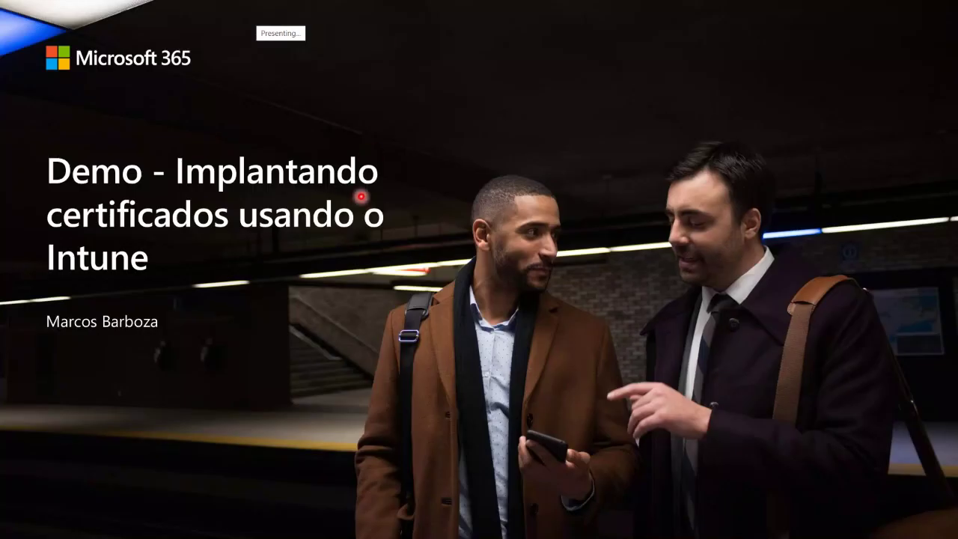